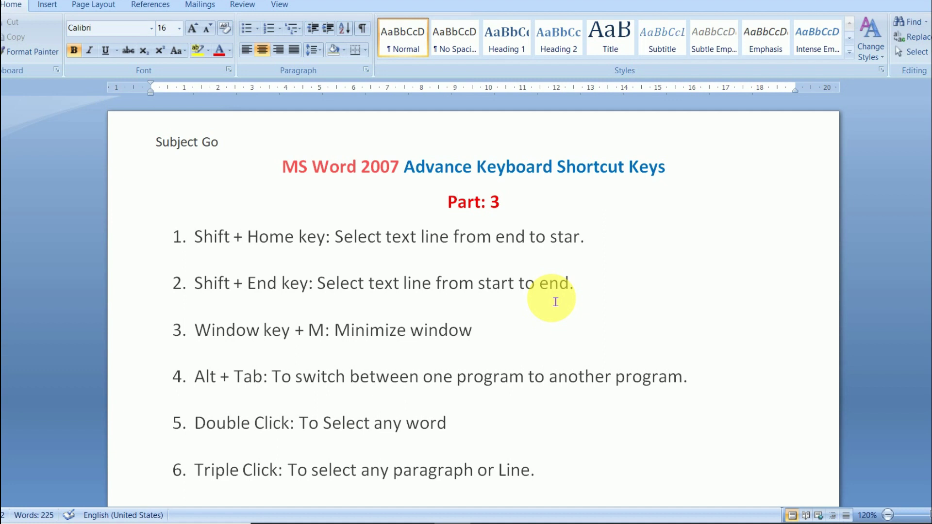
Add an unnumbered line after item 1 and generate Lorem ipsum sample text with =lorem().
left_click(610, 243)
key("Return")
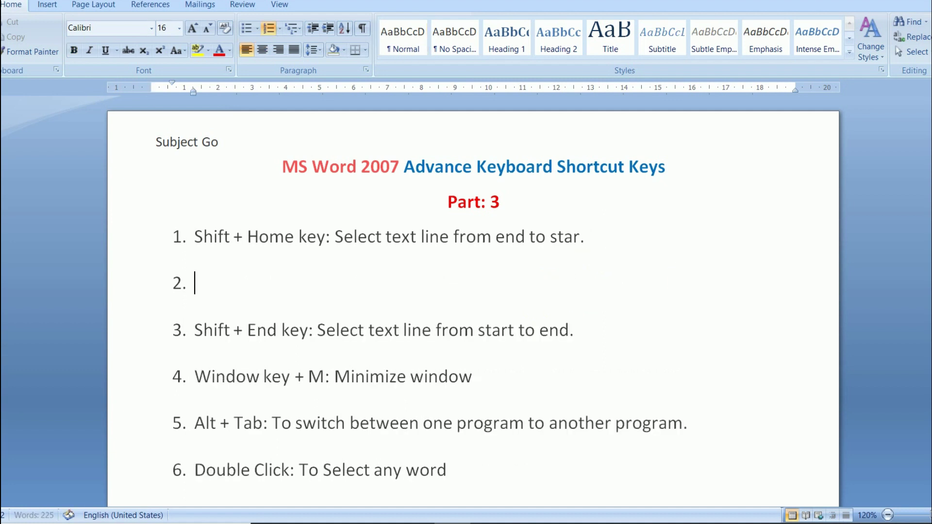
key("BackSpace")
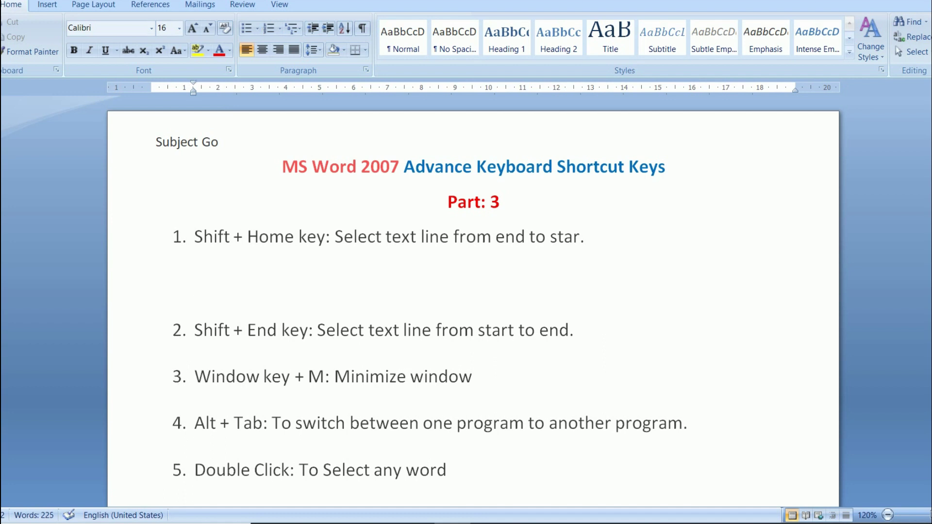
type("=lorem()")
key("Return")
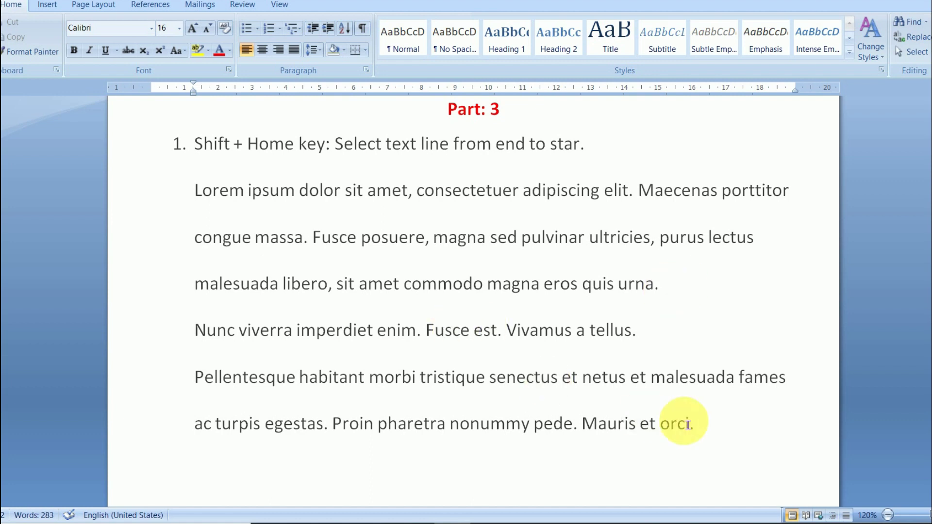
Set the Lorem ipsum sample paragraphs to 1.0 line spacing.
left_click(302, 261, "shift")
left_click(213, 195, "shift")
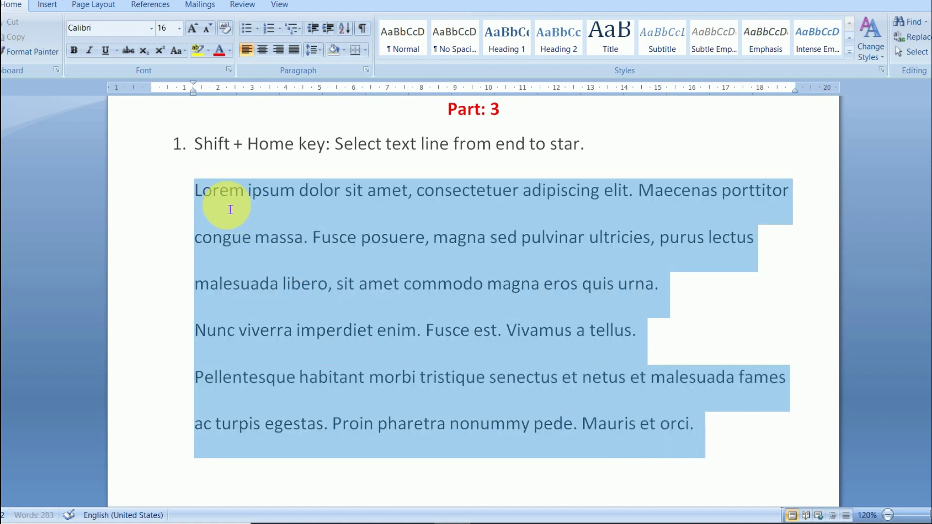
left_click(313, 49)
left_click(334, 69)
left_click(323, 222)
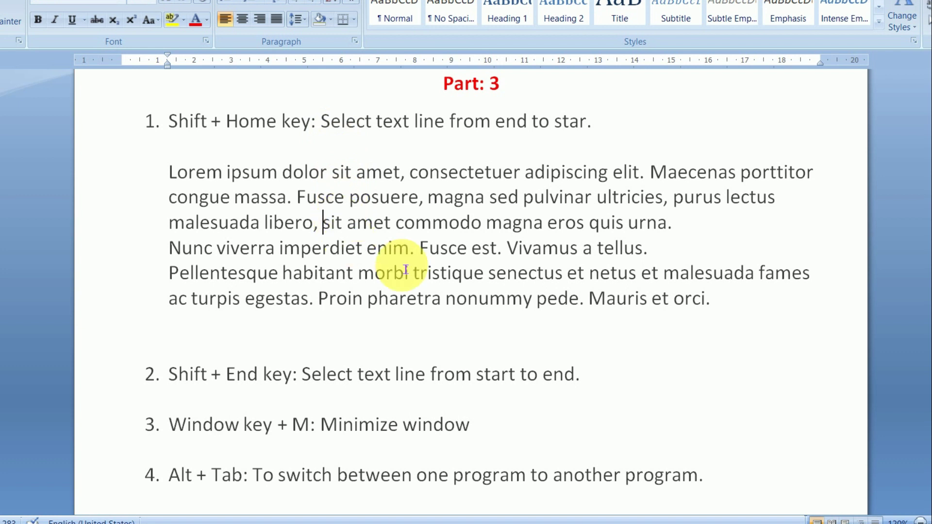
mouse_move(728, 307)
left_mouse_down()
mouse_move(294, 233)
mouse_move(170, 173)
left_mouse_up()
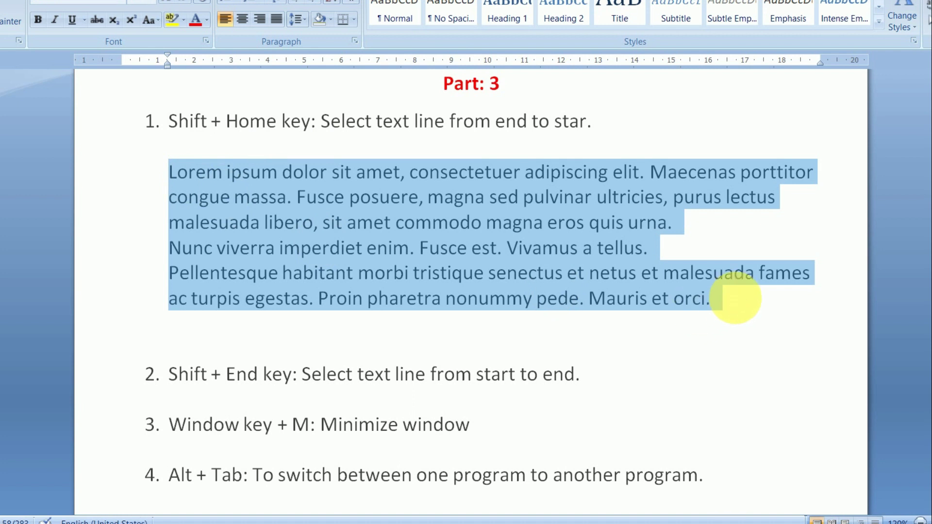
left_click(731, 308)
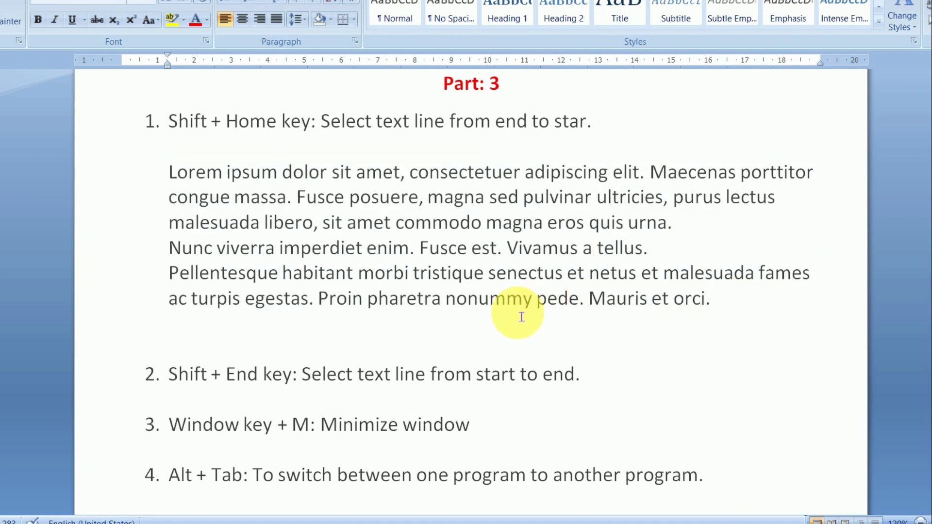
key("shift+Home")
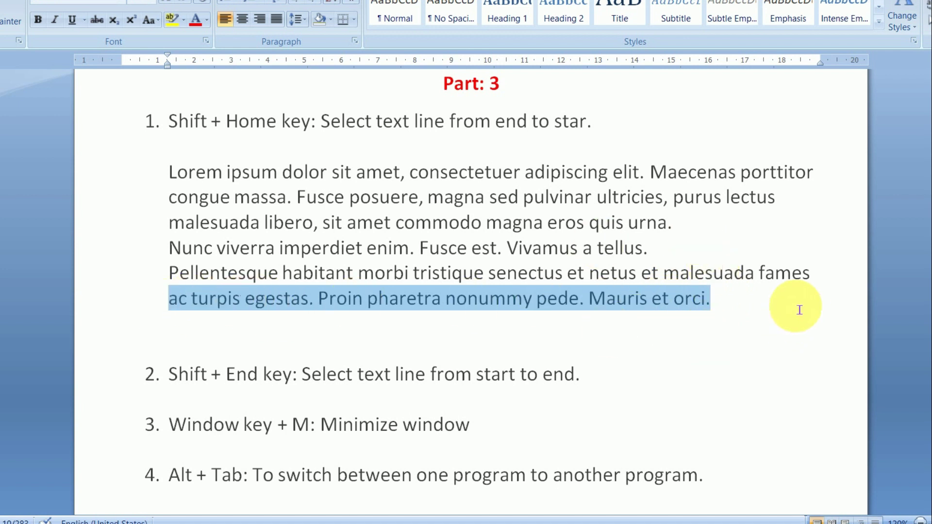
left_click(694, 224)
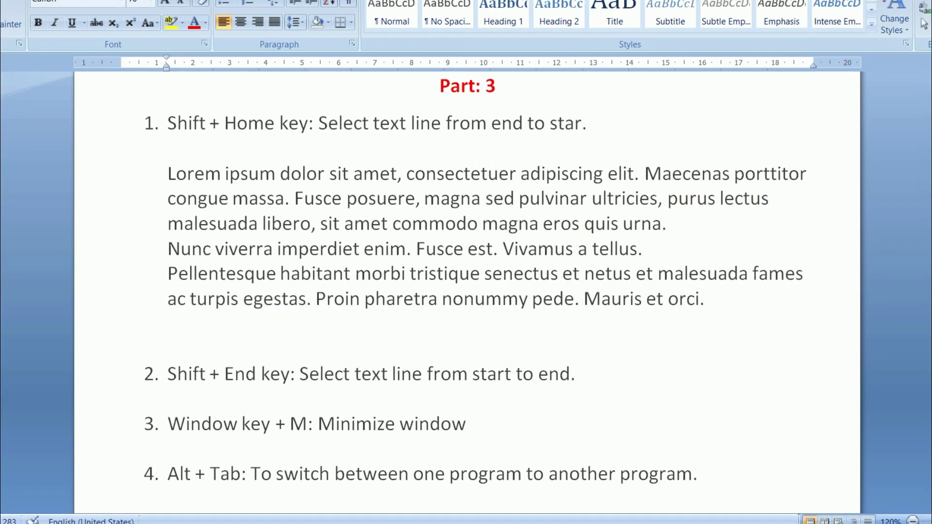
key("shift+Home")
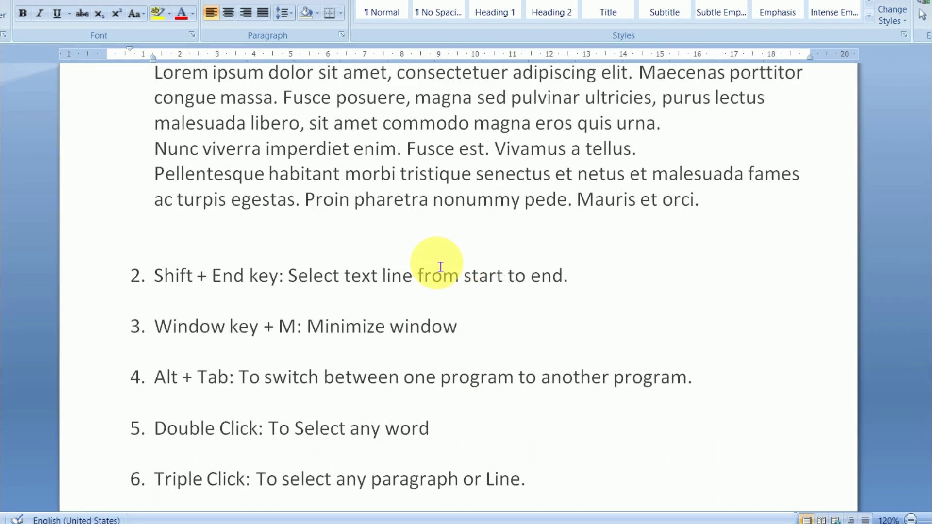
Drag-select the last sample line from 'ac turpis' through 'orci.'.
scroll(440, 267, "up", 2)
scroll(440, 267, "down", 1)
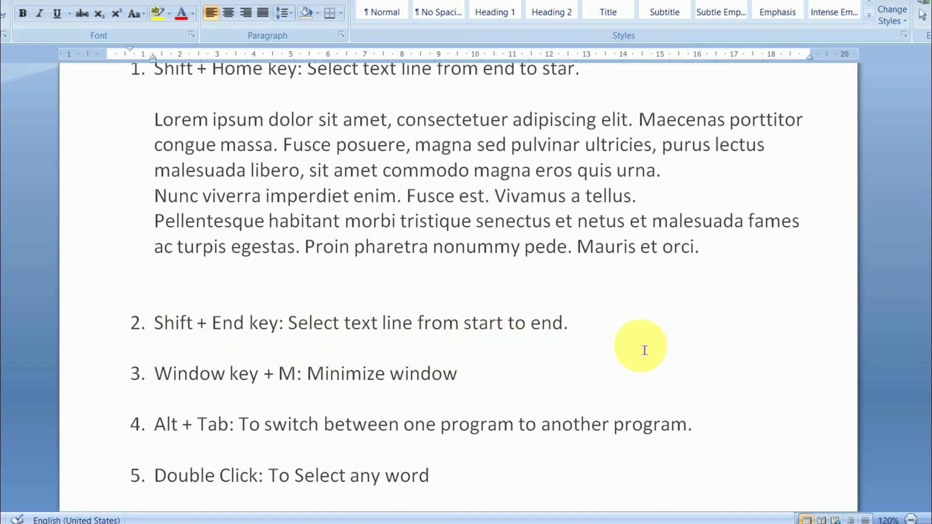
scroll(644, 350, "up", 1)
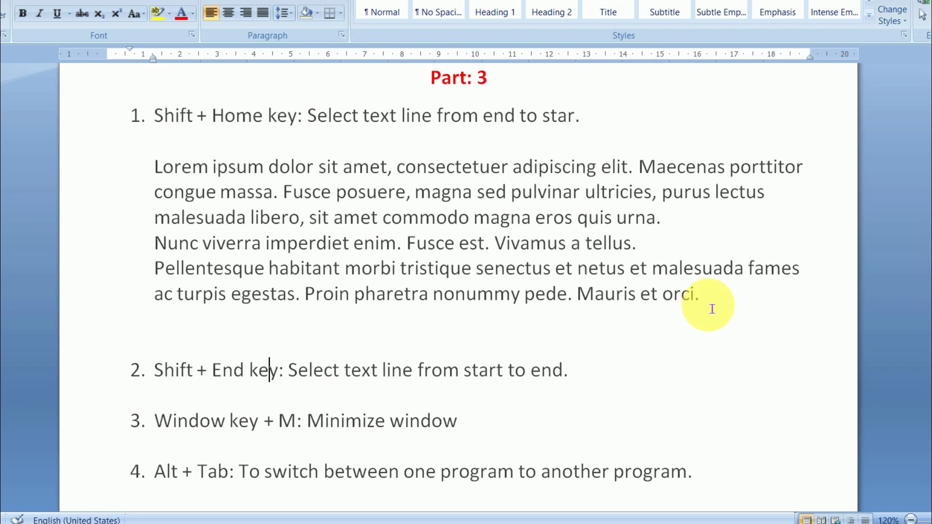
left_click_drag(716, 307, 165, 295)
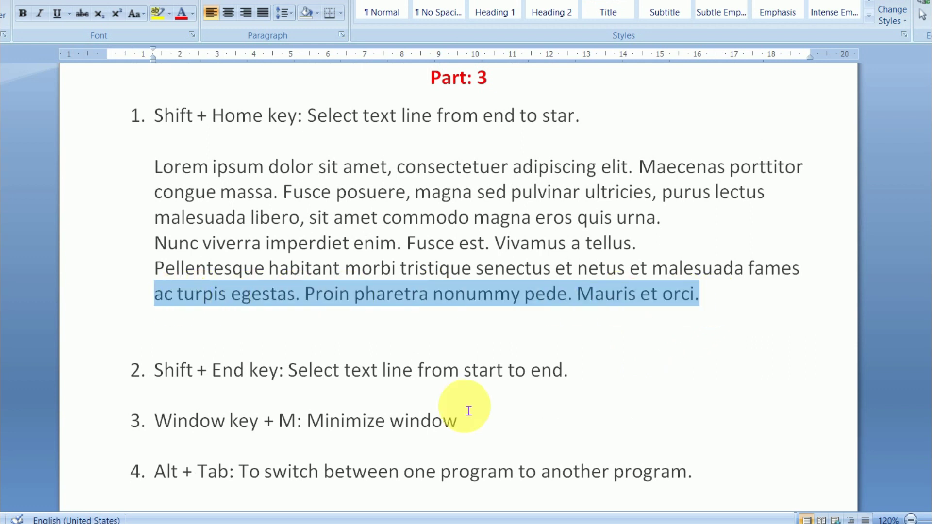
left_click(444, 340)
left_click_drag(155, 295, 701, 305)
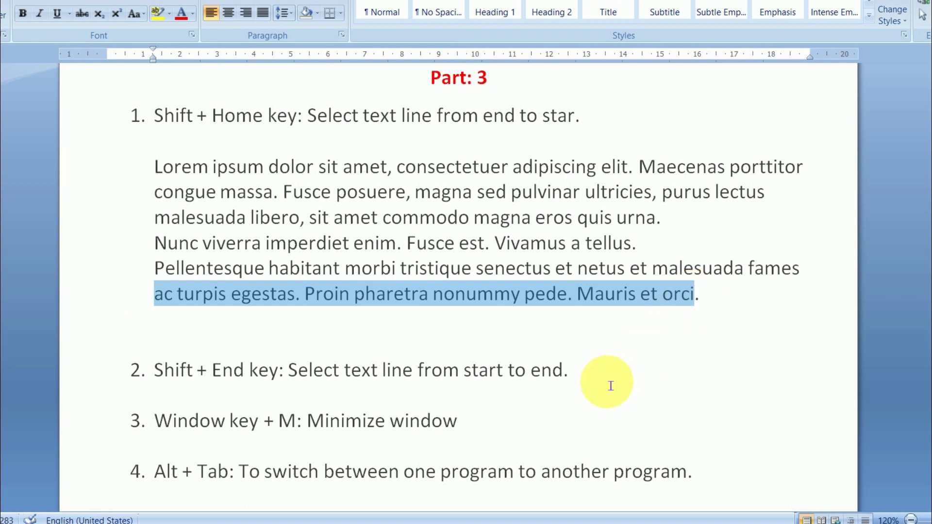
left_click(376, 296)
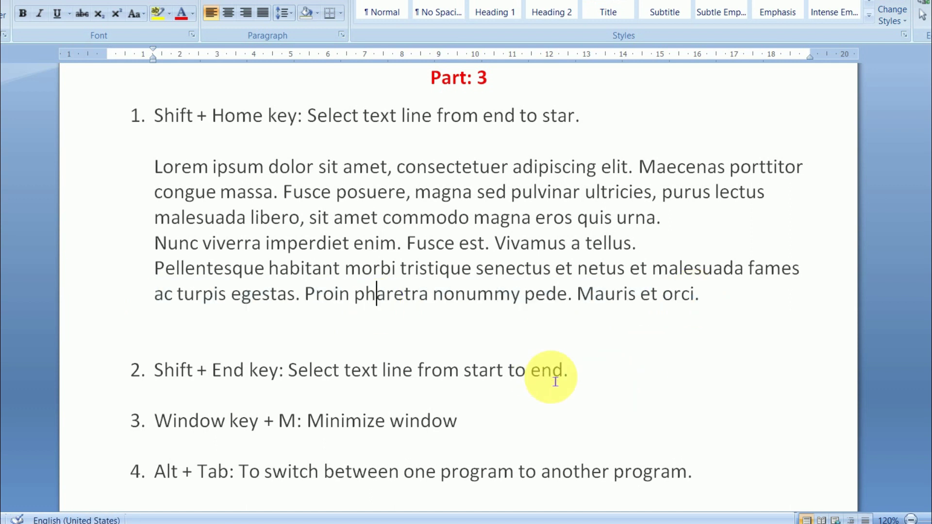
Select the last sample line from its start to its end with Shift+End.
left_click(156, 296)
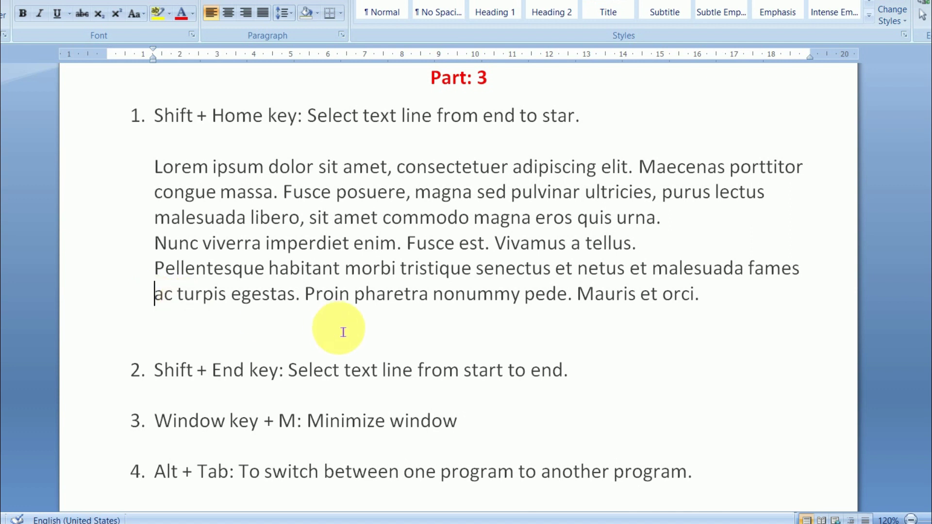
key("shift+End")
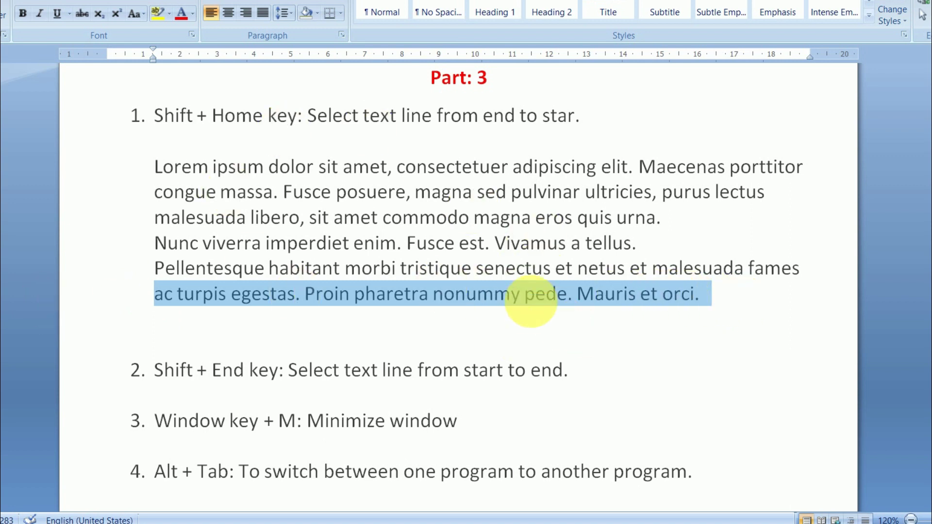
scroll(534, 291, "down", 2)
scroll(529, 311, "down", 2)
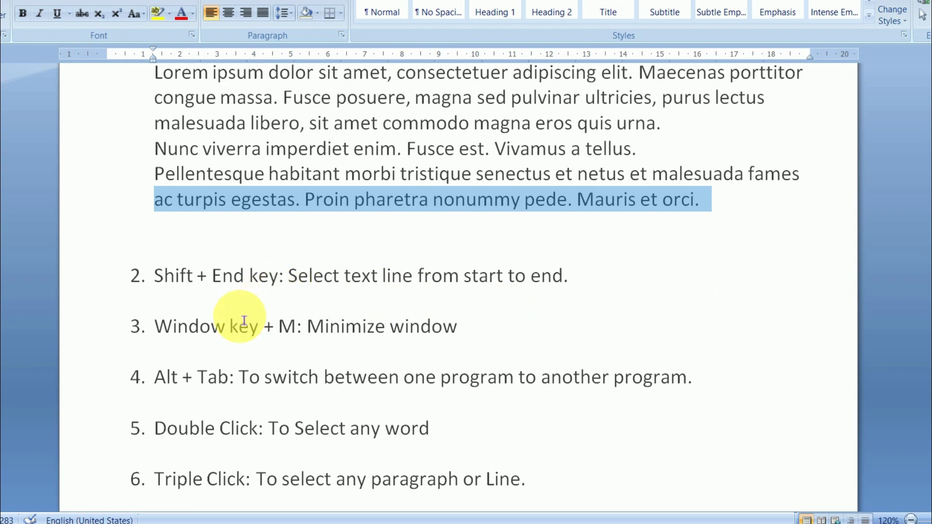
left_click(234, 286)
scroll(176, 355, "down", 1)
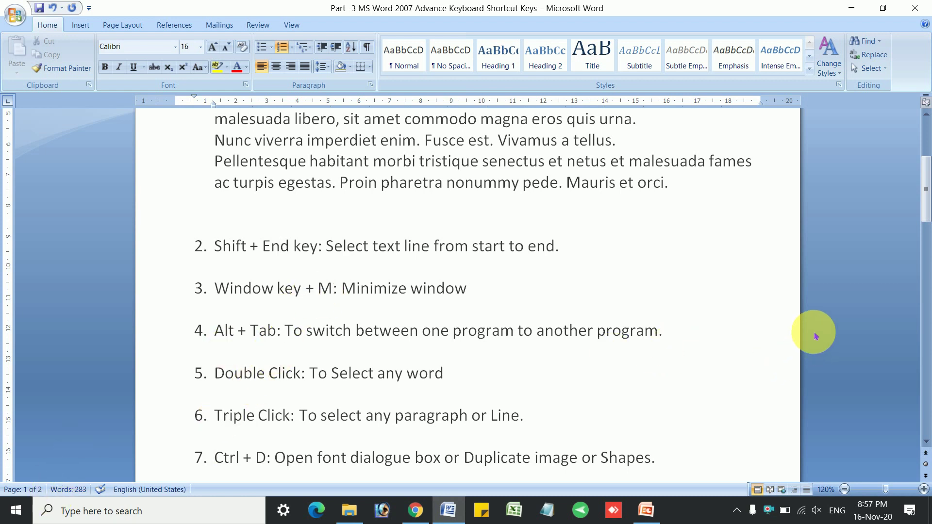
key("super+m")
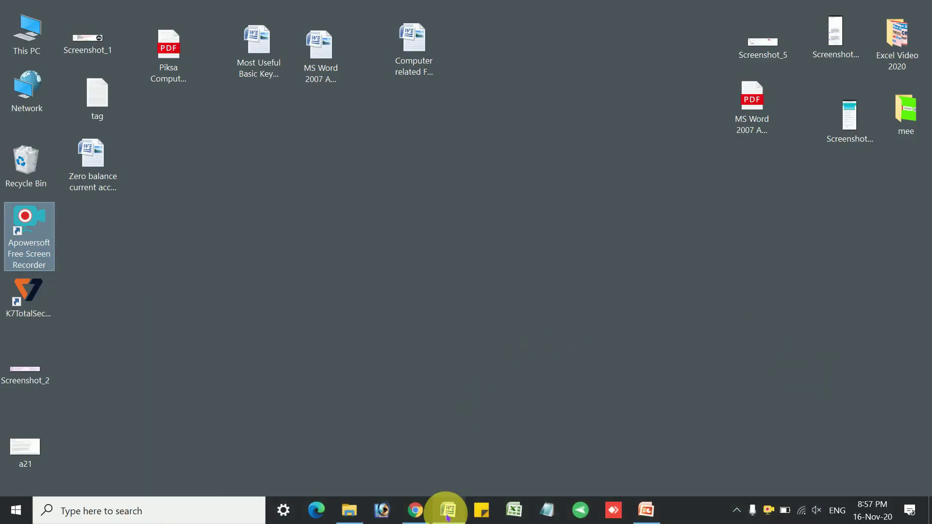
mouse_move(448, 511)
left_click(447, 481)
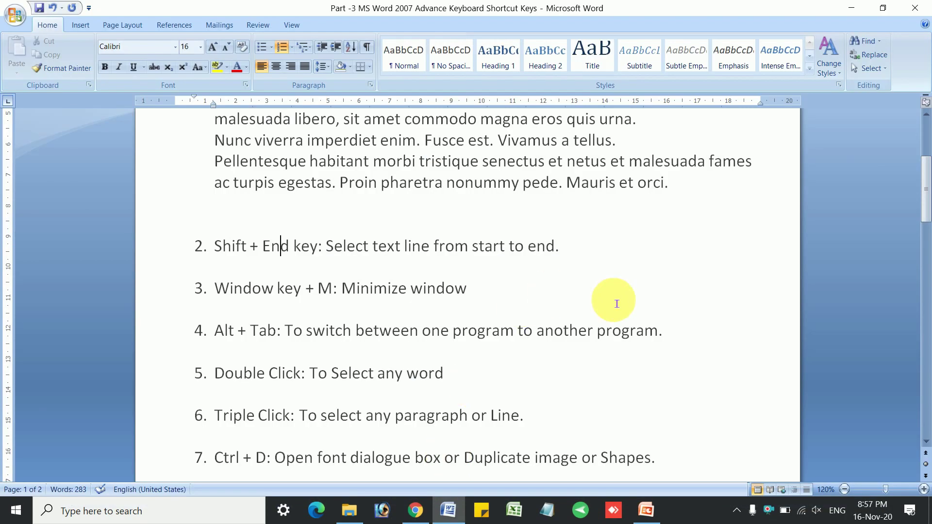
scroll(550, 295, "down", 1)
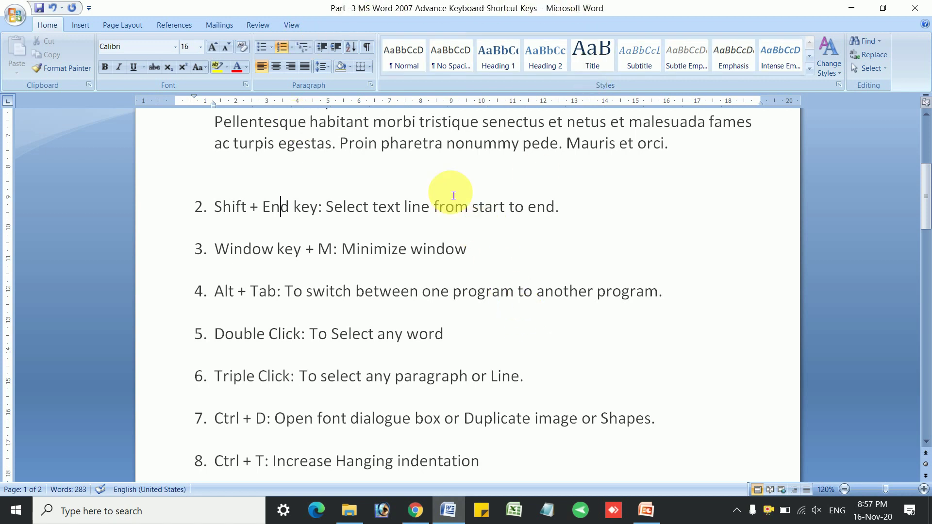
left_click(515, 511)
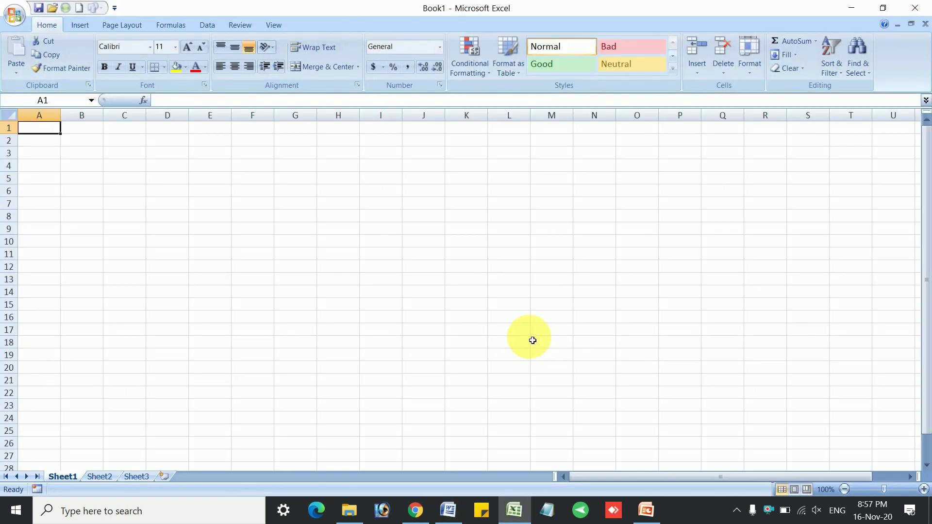
Return to Word, place the cursor in items 3 and 4, then Alt+Tab to Excel's Book1.
left_click(513, 510)
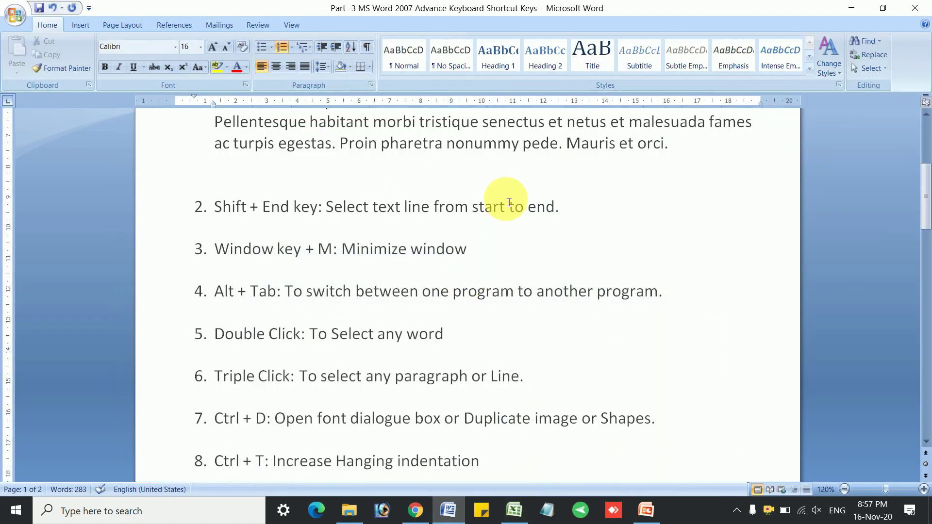
left_click(578, 257)
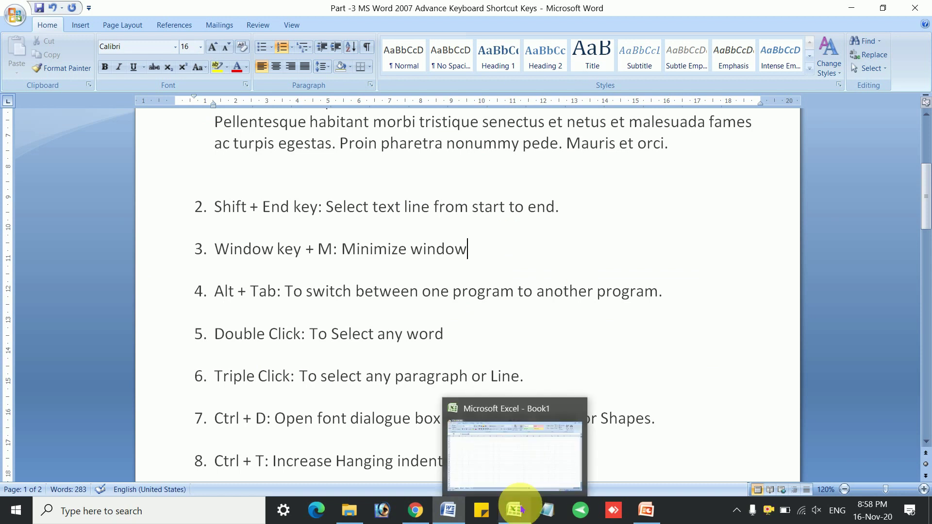
left_click(470, 298)
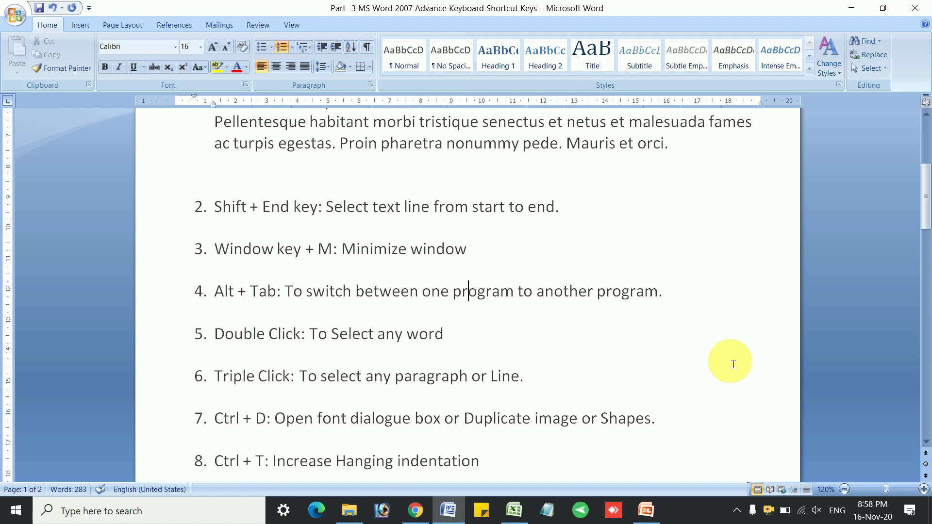
key("alt+Tab")
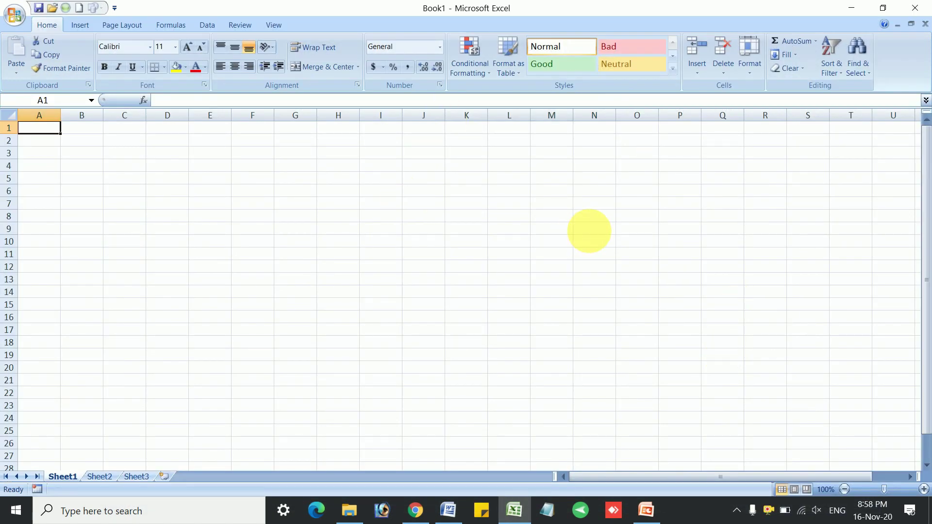
Cycle Alt+Tab past PowerPoint and the screen recorder, then bring the Word shortcut document forward.
key("alt+Tab")
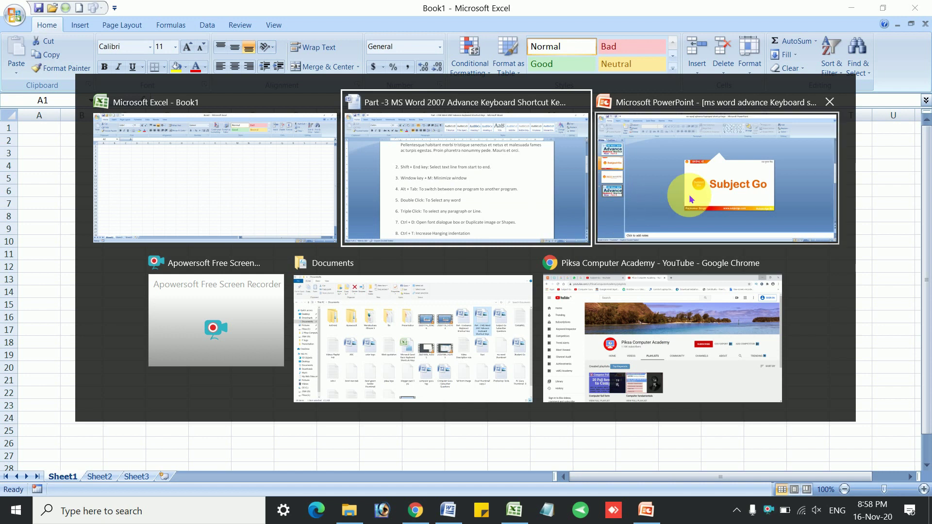
mouse_move(662, 334)
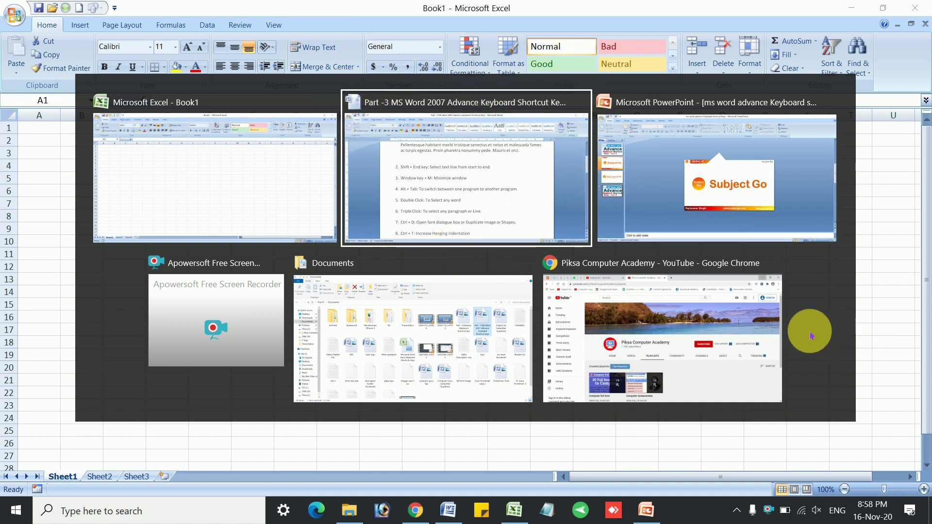
key("alt+Tab")
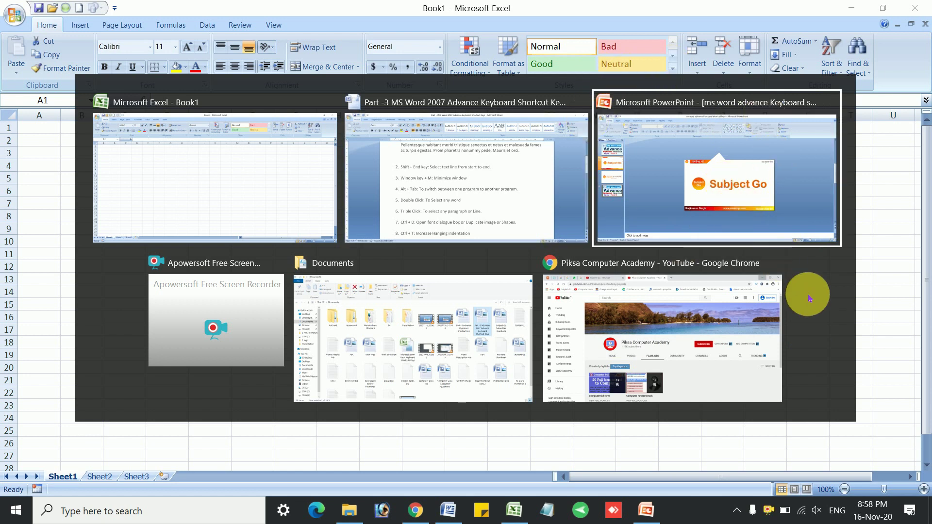
key("alt+Tab")
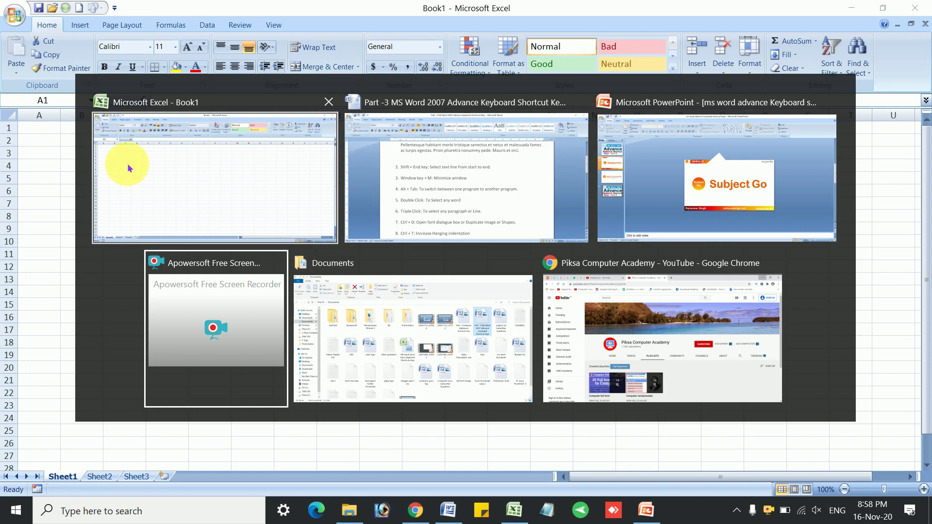
mouse_move(466, 174)
left_click(443, 152)
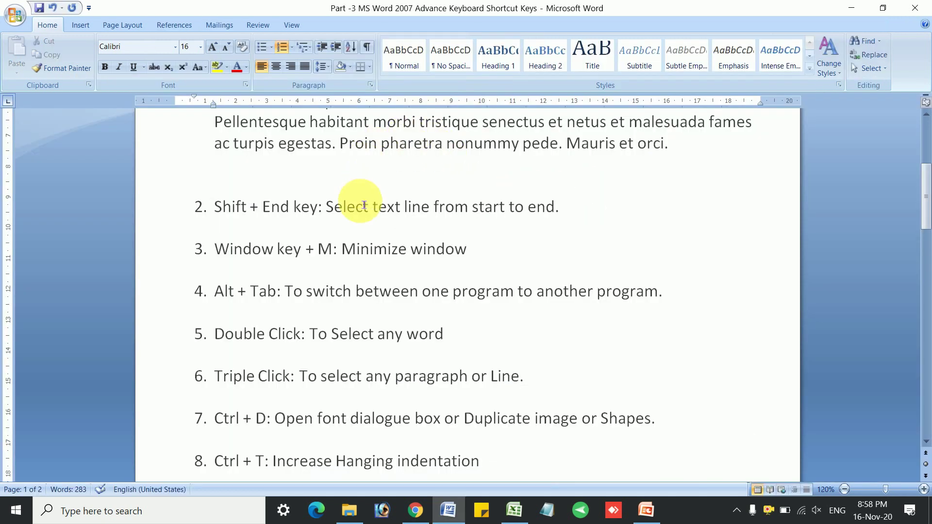
left_click(510, 313)
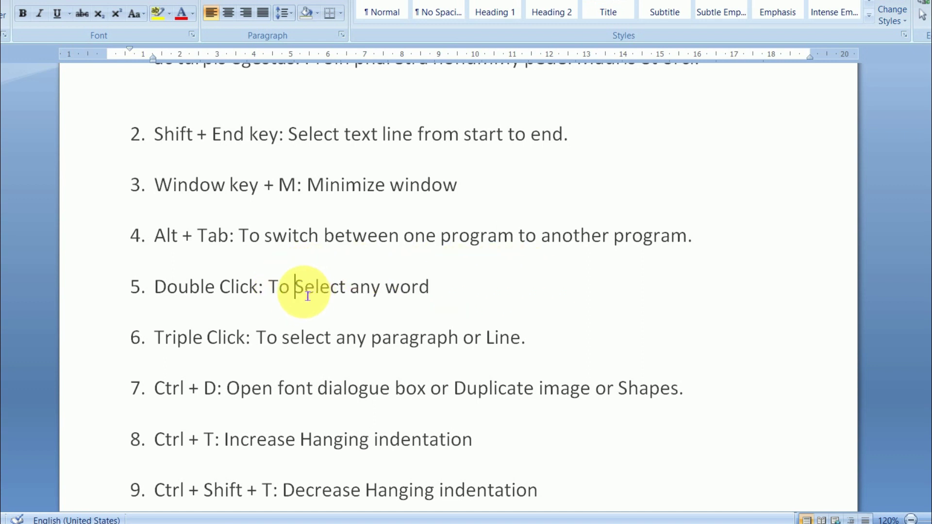
Double-click to select the word 'Select' on item 5, comparing with triple-click line selection.
left_click_drag(307, 296, 354, 300)
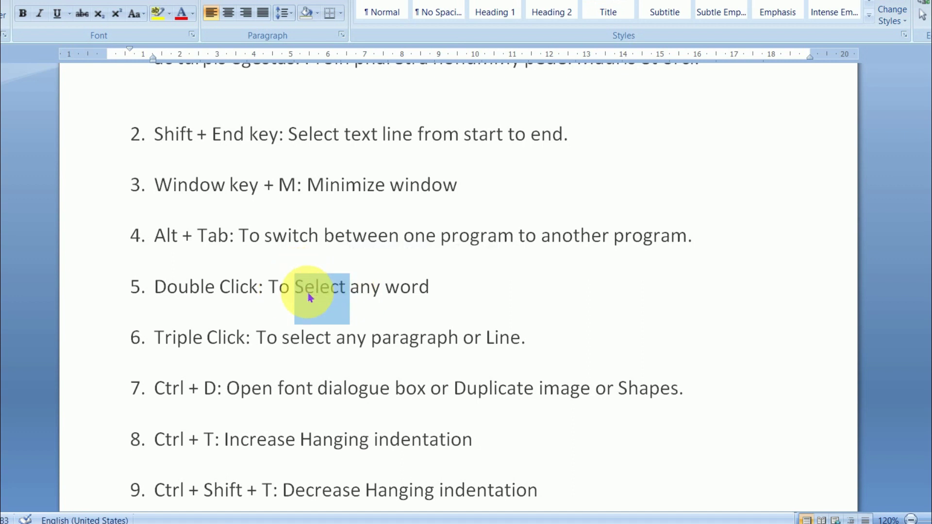
double_click(413, 287)
left_click(371, 287)
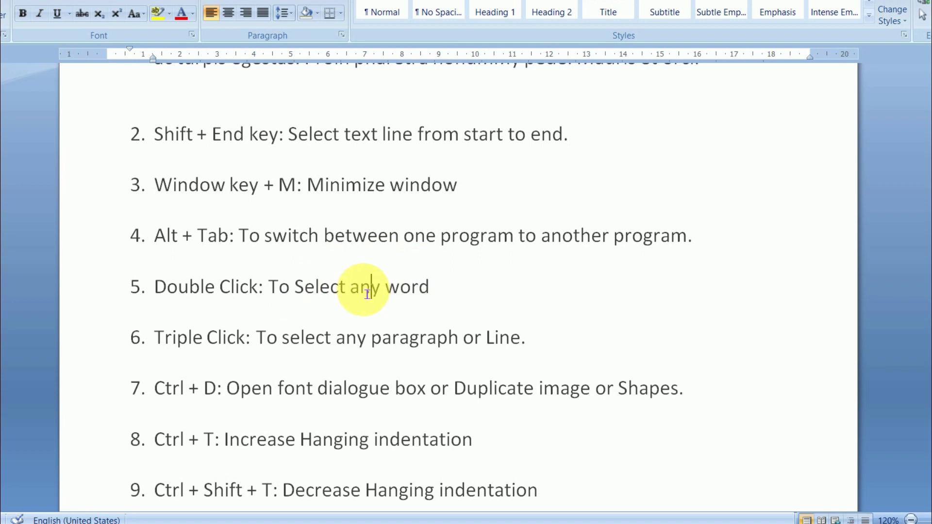
triple_click(318, 294)
triple_click(311, 291)
double_click(309, 291)
triple_click(309, 291)
left_click(305, 289)
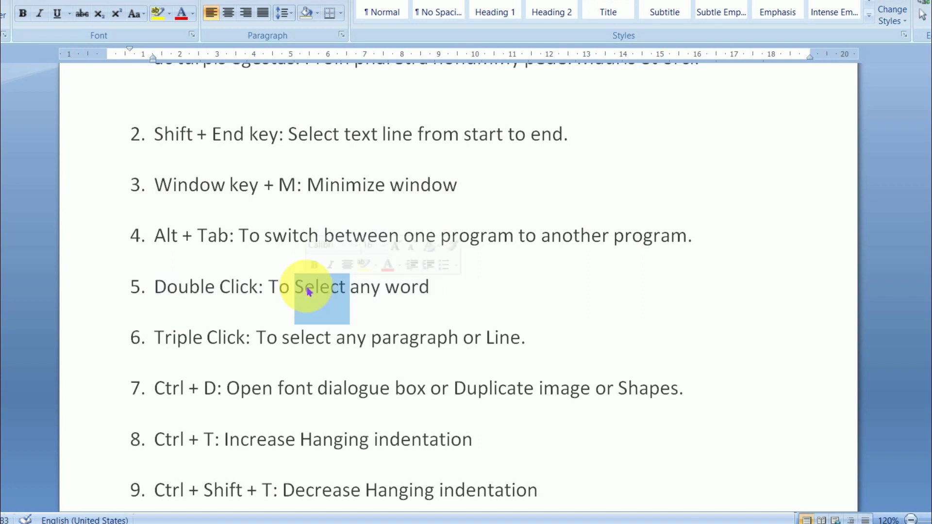
double_click(306, 290)
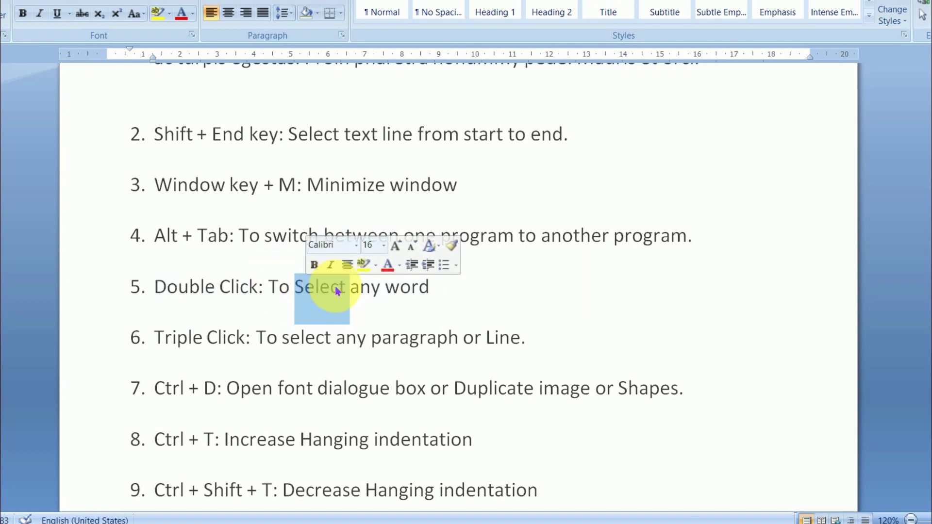
left_click(247, 337)
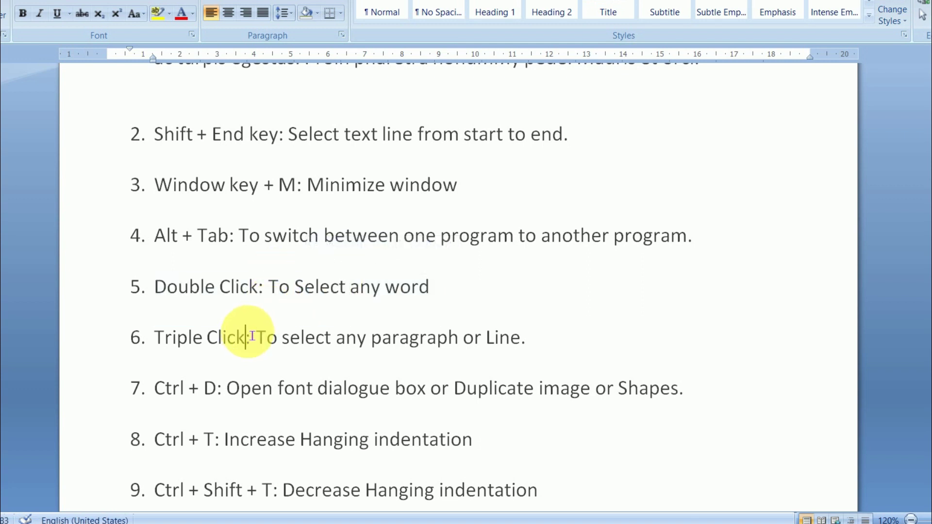
Double-click to select the word 'program' on item 4.
double_click(665, 244)
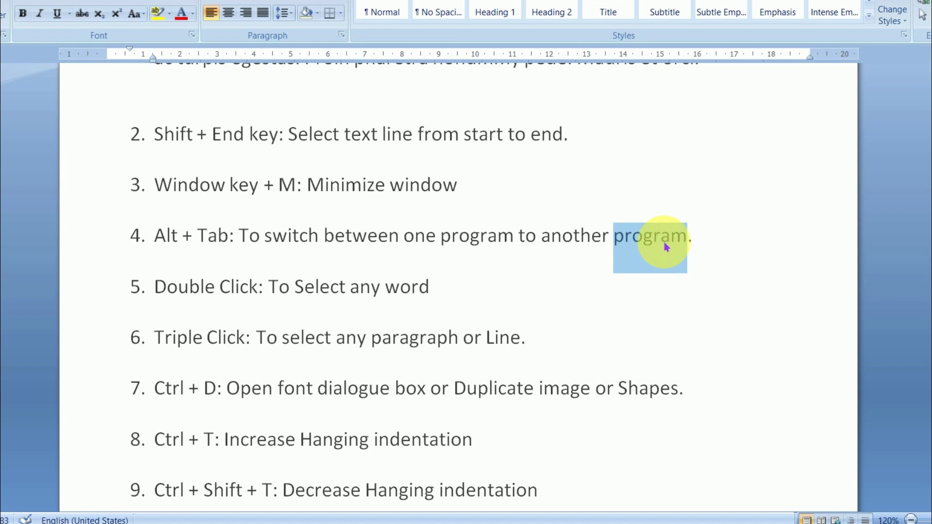
scroll(255, 335, "down", 1)
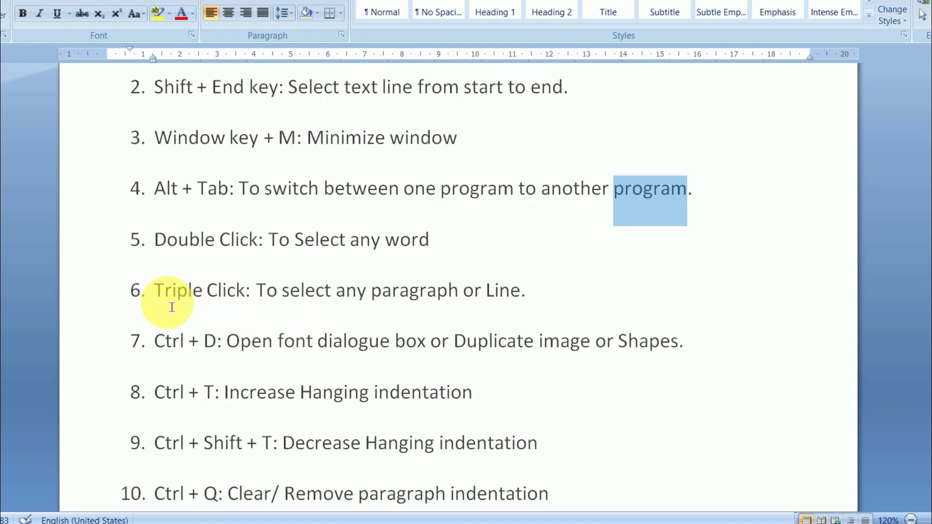
left_click(165, 291)
Triple-click to select the entire item 6 paragraph.
mouse_move(155, 291)
left_mouse_down()
mouse_move(262, 299)
mouse_move(497, 289)
left_mouse_up()
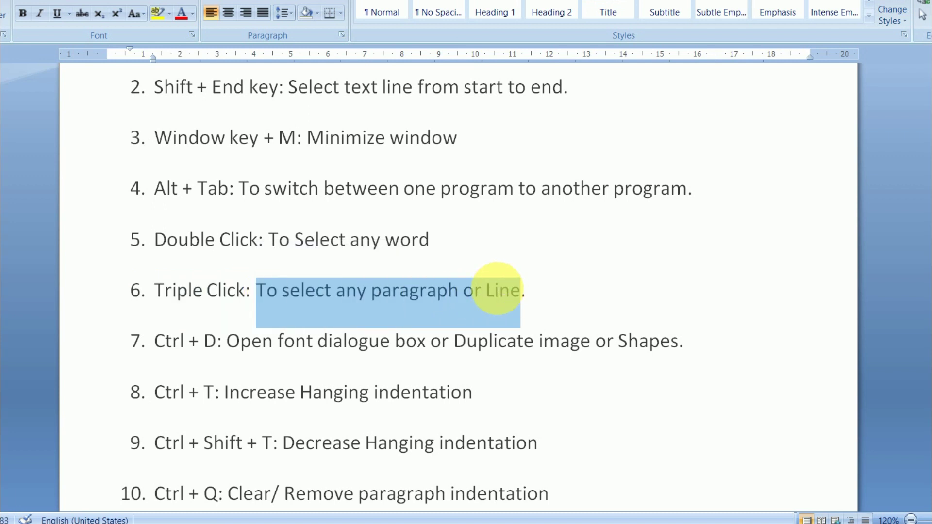
left_click(588, 326)
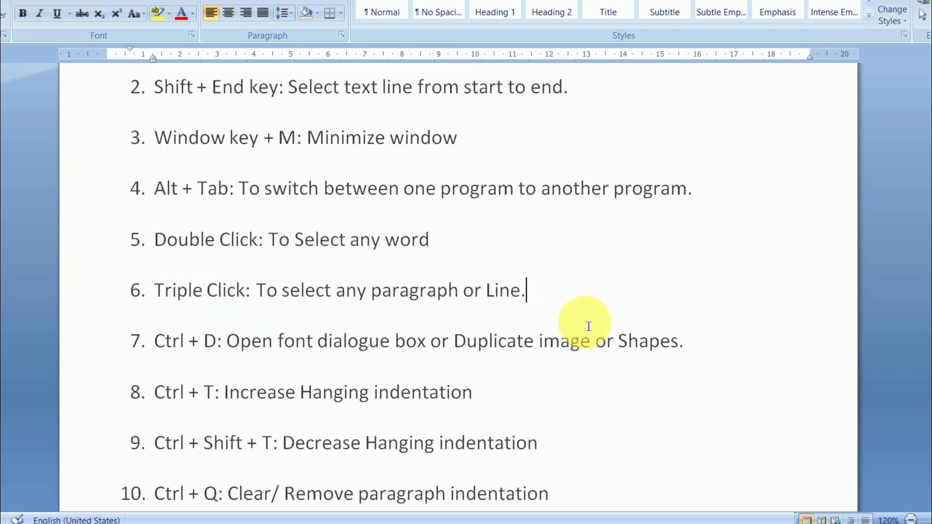
triple_click(518, 299)
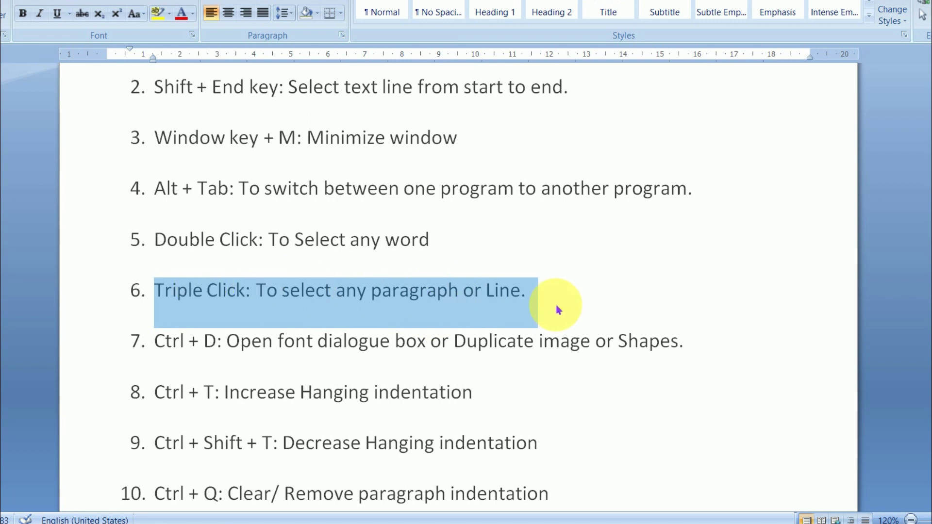
Triple-click the first Lorem ipsum paragraph, then the Pellentesque paragraph, to select each whole.
scroll(555, 301, "up", 3)
scroll(565, 313, "up", 3)
scroll(565, 313, "up", 3)
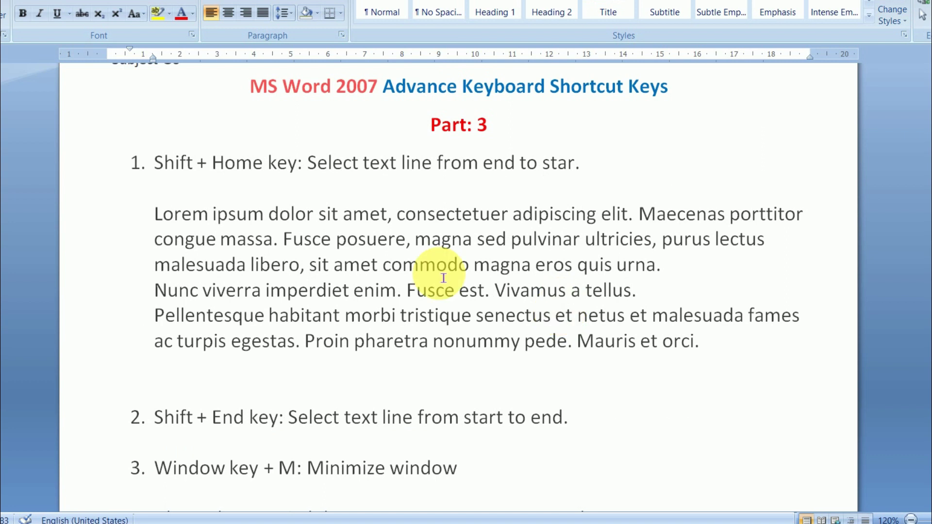
left_click(474, 267)
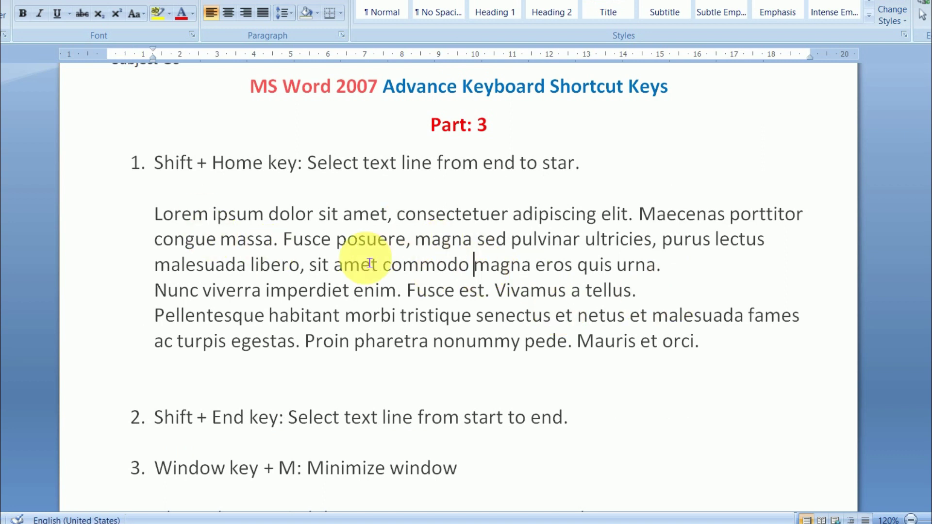
triple_click(427, 277)
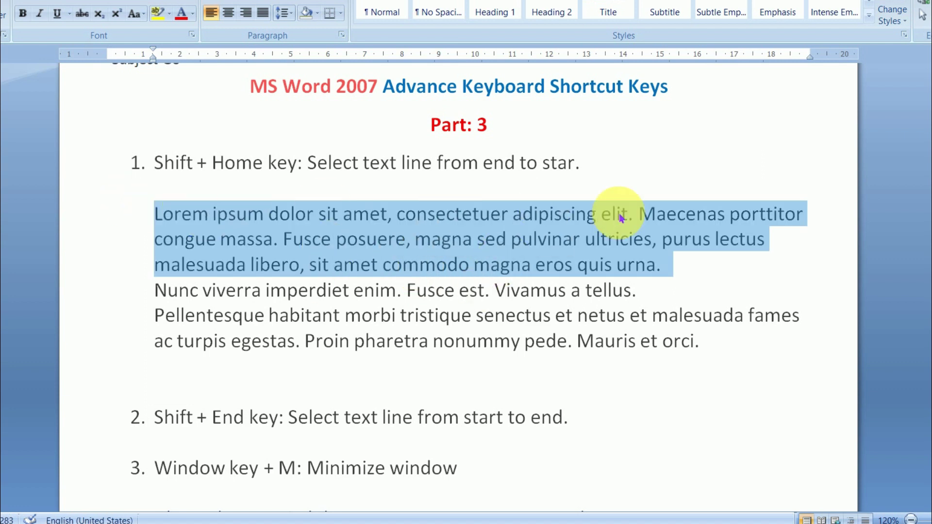
left_click(579, 316)
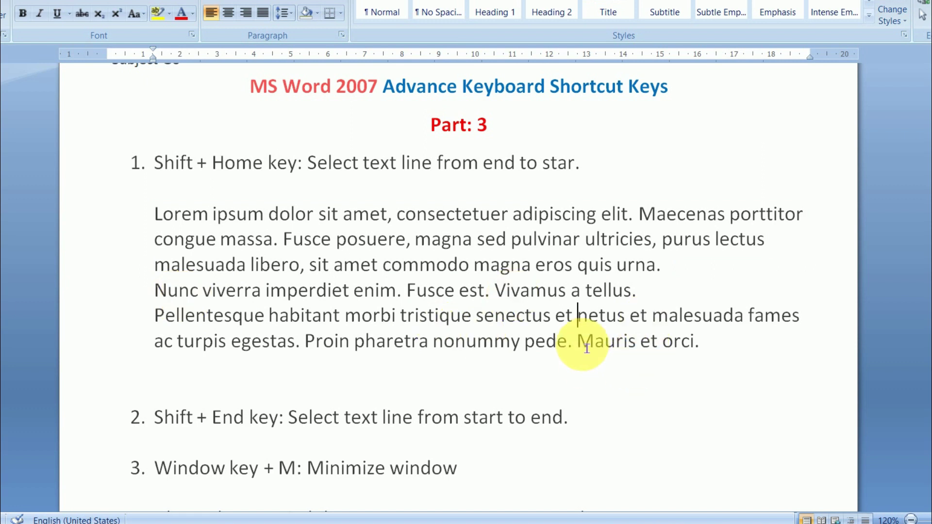
triple_click(719, 323)
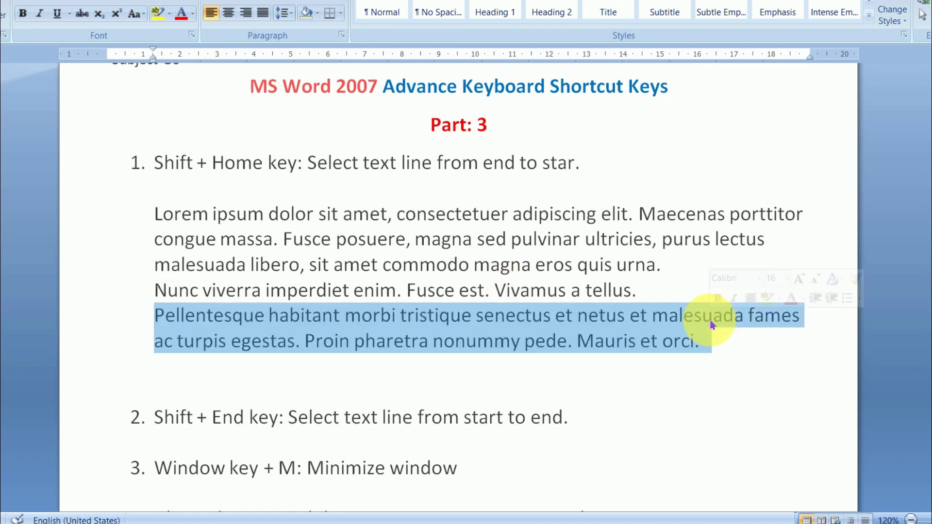
scroll(699, 330, "down", 2)
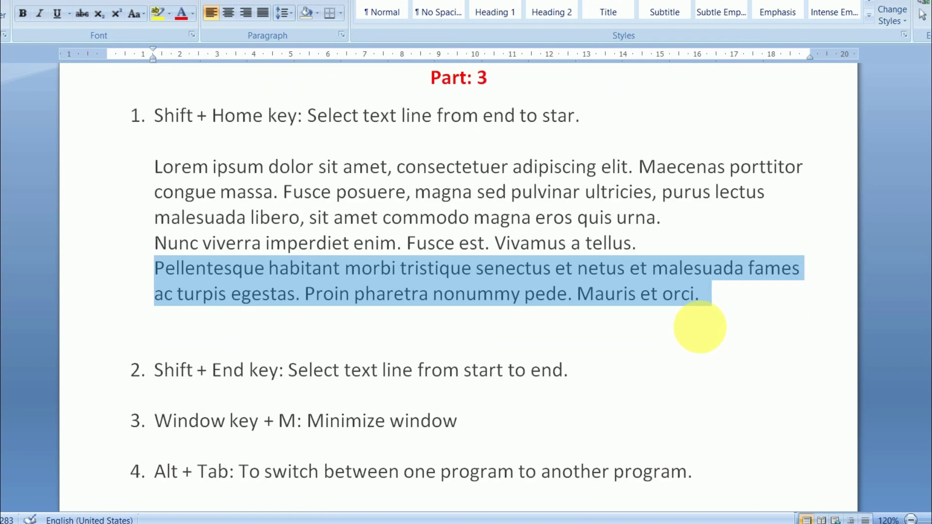
scroll(703, 332, "down", 2)
scroll(710, 336, "down", 2)
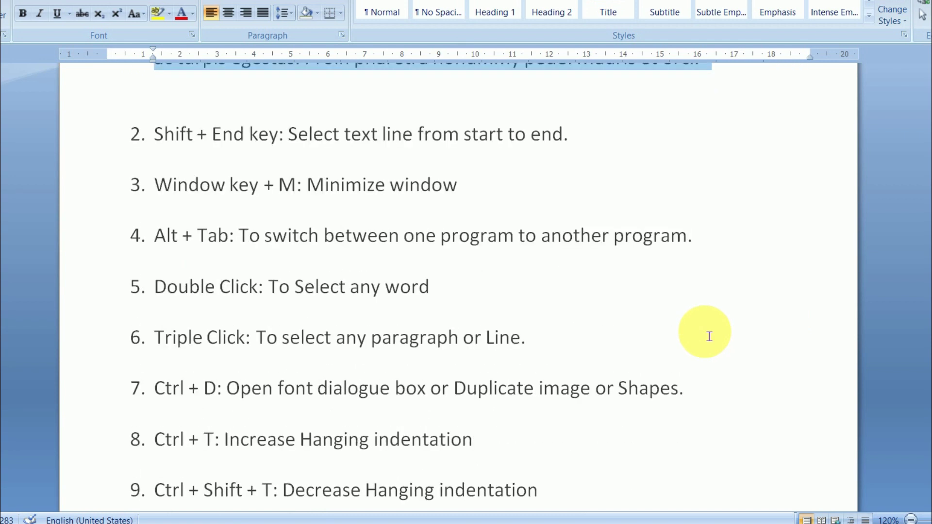
scroll(710, 336, "down", 1)
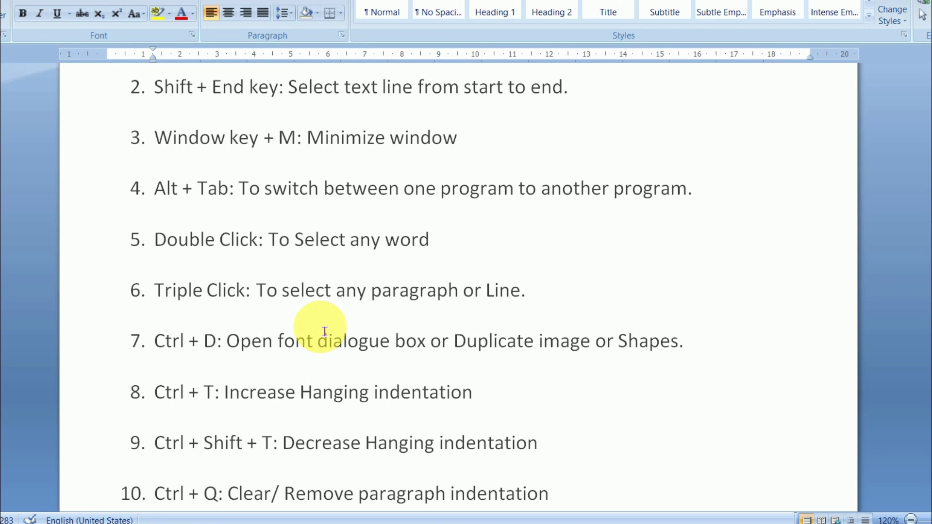
scroll(199, 316, "down", 1)
scroll(165, 295, "down", 1)
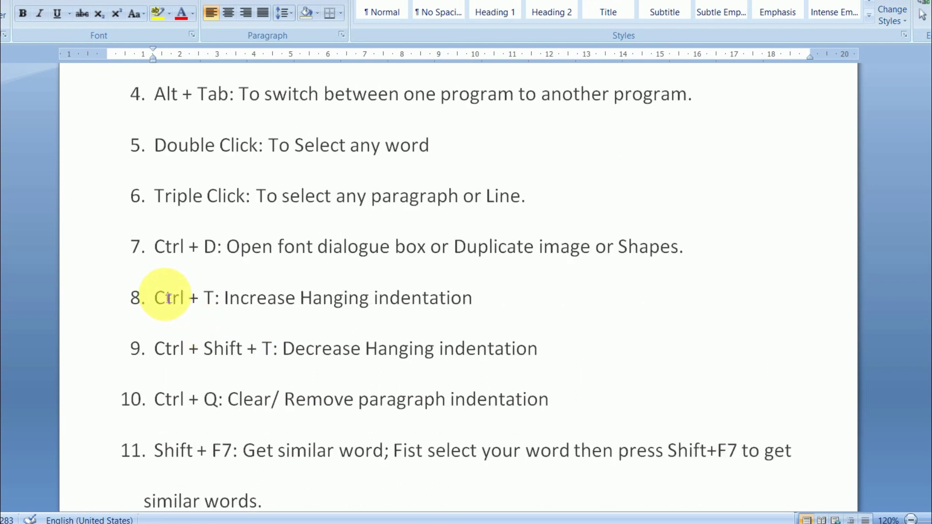
left_click_drag(165, 257, 229, 247)
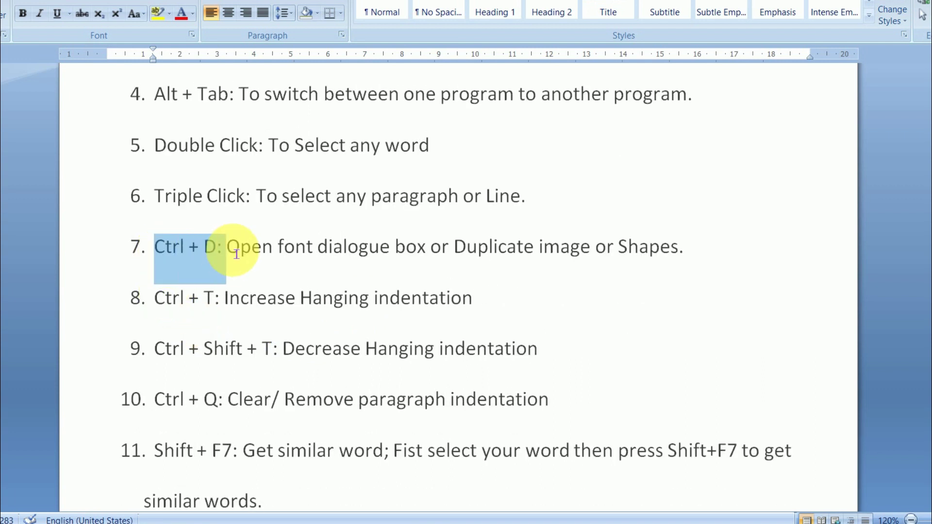
left_click(301, 280)
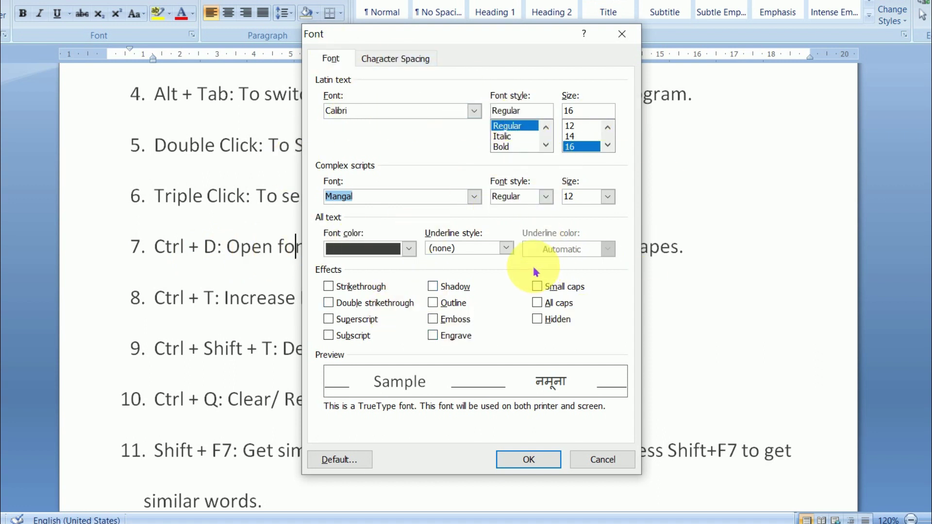
left_click(622, 34)
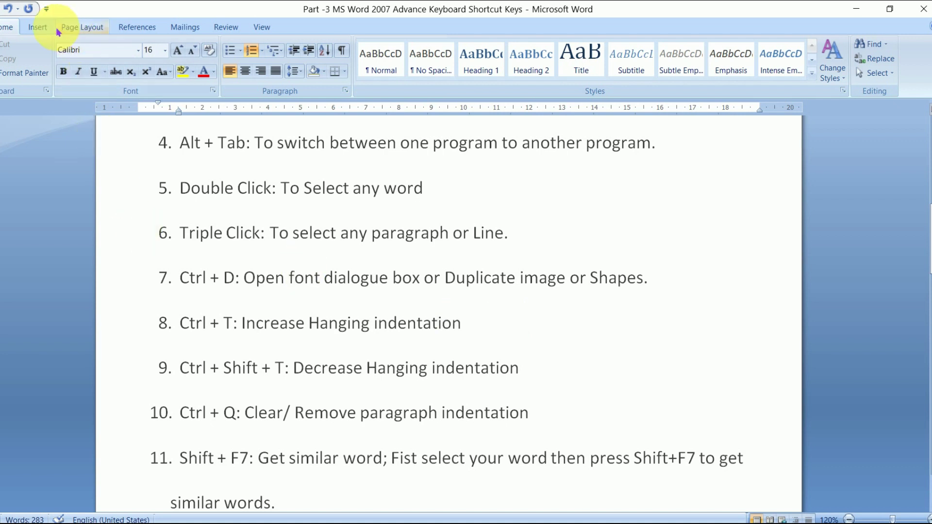
Insert the eye-exam clip art picture from the Clip Art gallery under item 7.
left_click(38, 28)
left_click(120, 58)
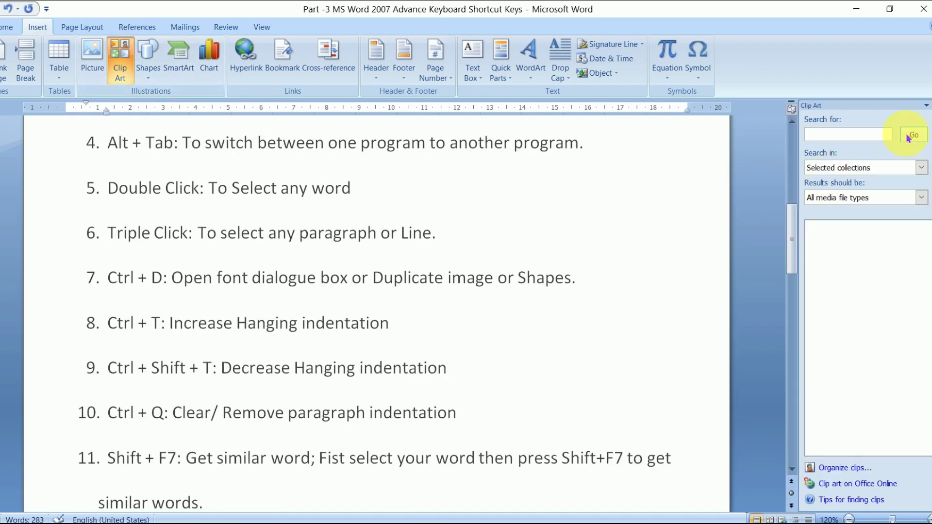
left_click(911, 134)
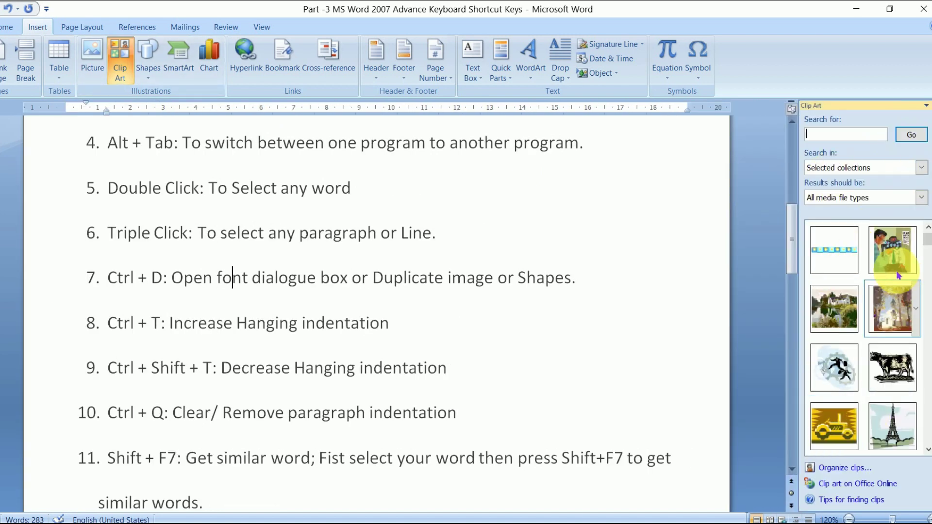
mouse_move(893, 245)
left_mouse_down()
mouse_move(483, 312)
mouse_move(516, 307)
left_mouse_up()
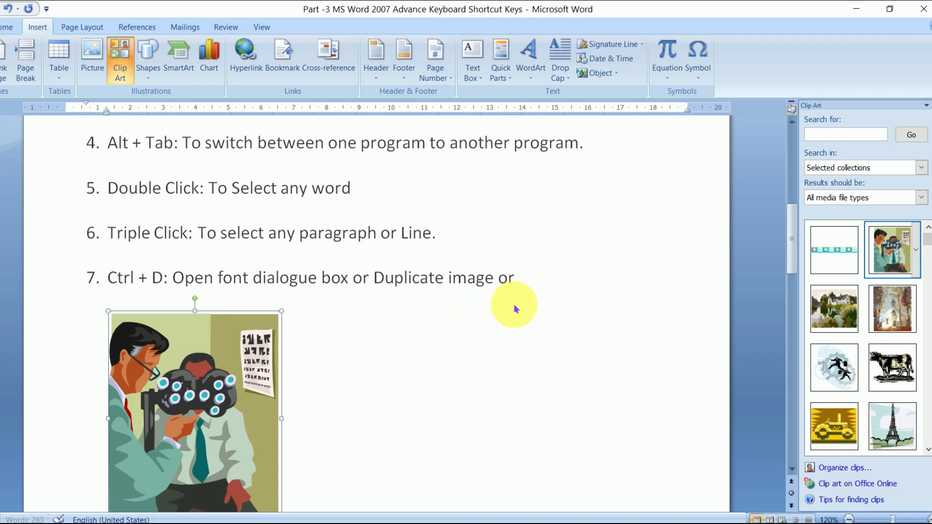
Set the picture to float in front of text, shrink it, and place it beside items 8–9.
right_click(248, 378)
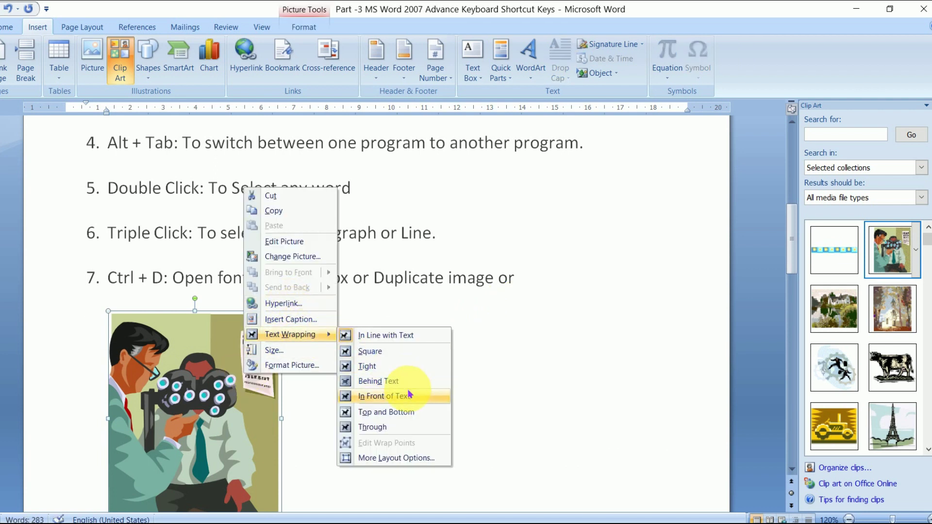
left_click(403, 394)
left_click_drag(199, 397, 485, 260)
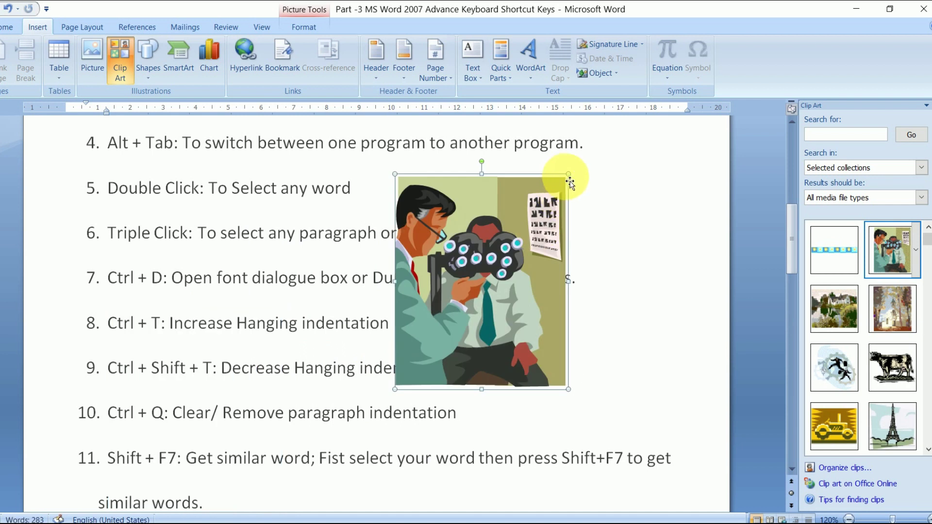
left_click_drag(574, 188, 445, 328)
mouse_move(427, 367)
left_mouse_down()
mouse_move(629, 249)
mouse_move(520, 346)
left_mouse_up()
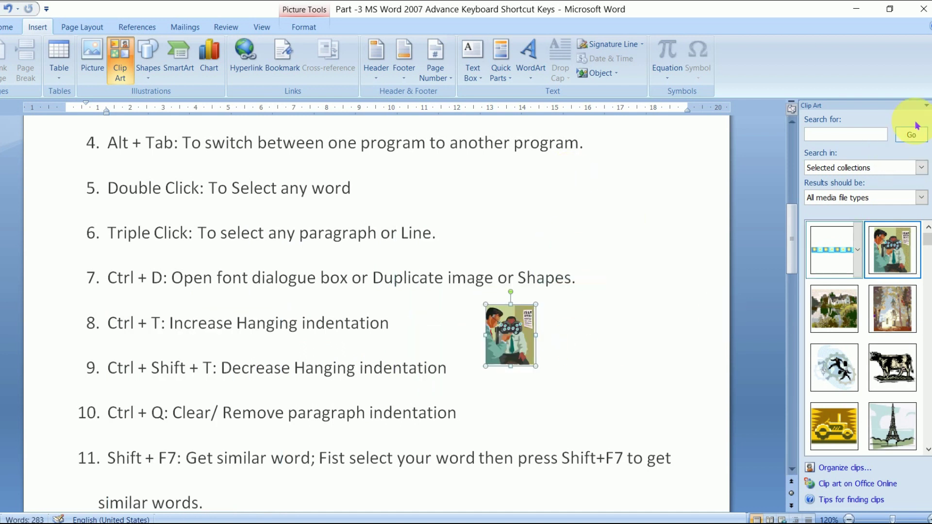
left_click(926, 104)
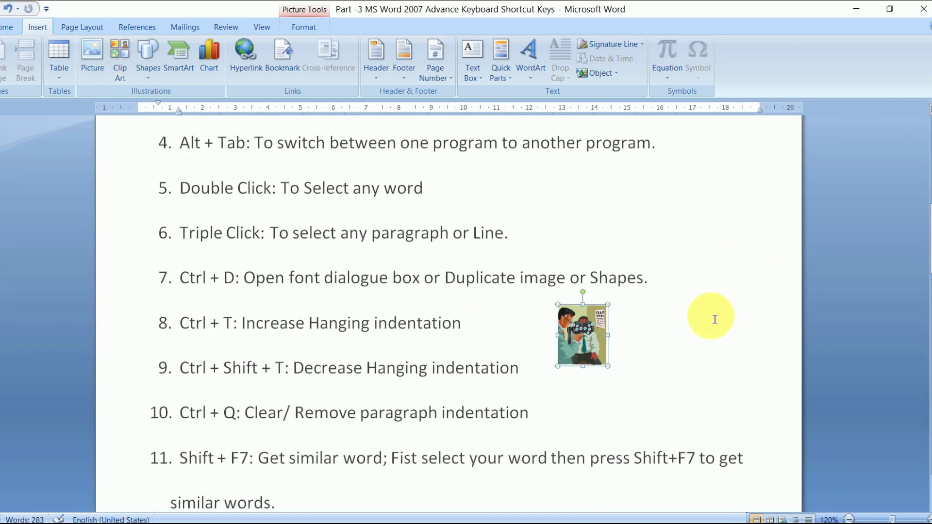
Duplicate the eye-chart picture with Ctrl+D and place the copy beside item 7.
left_click(713, 318)
left_click(592, 332)
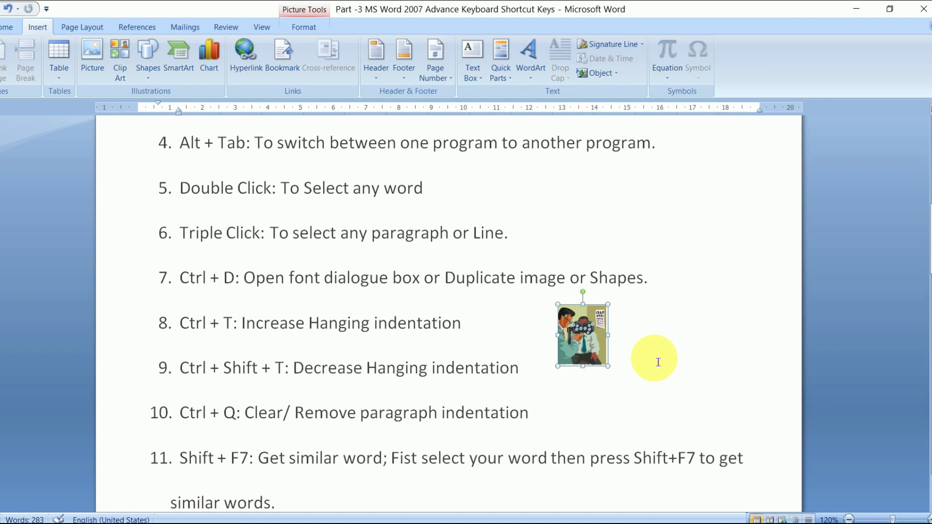
key("ctrl+d")
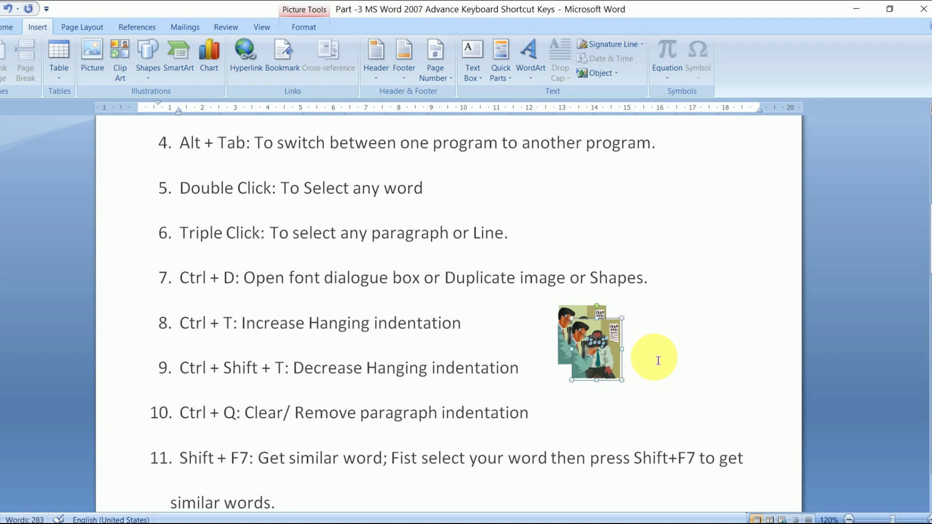
left_click_drag(597, 349, 701, 280)
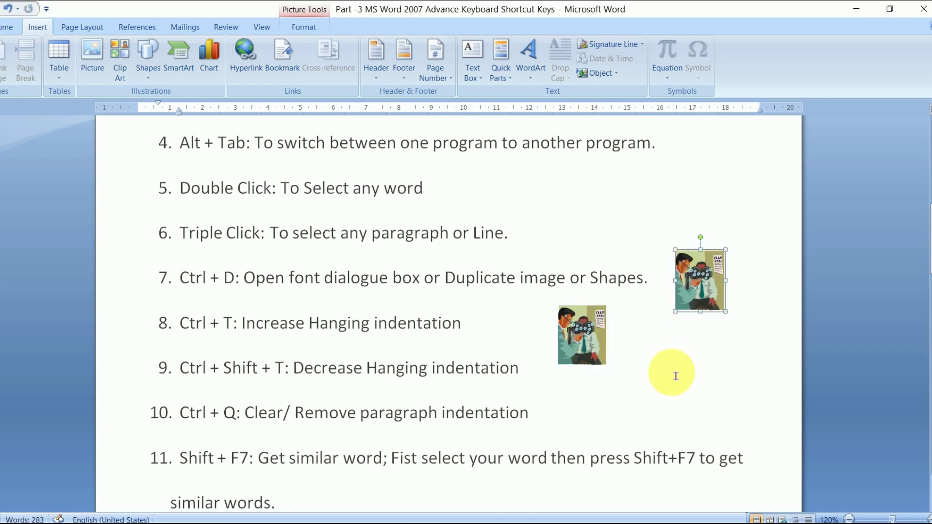
Make a second copy with Ctrl+D and position it beside items 8–9.
key("ctrl+d")
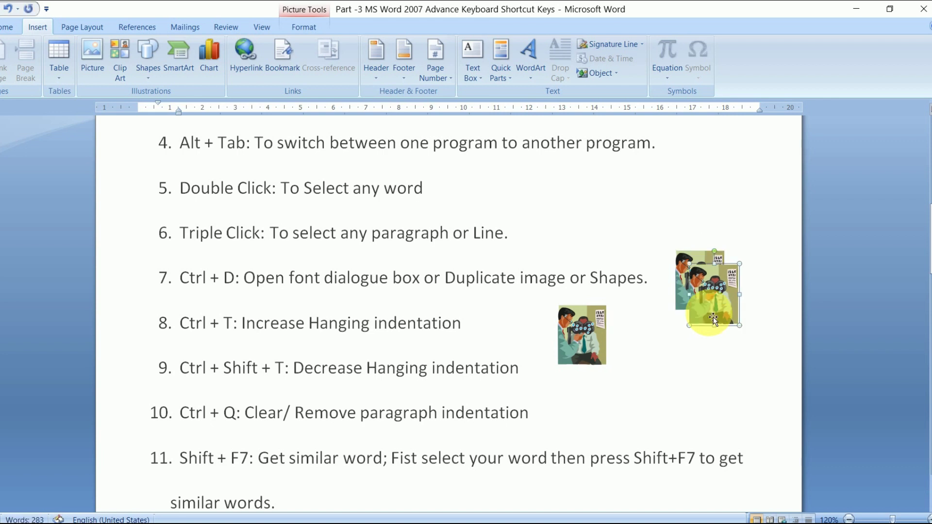
left_click_drag(731, 307, 688, 377)
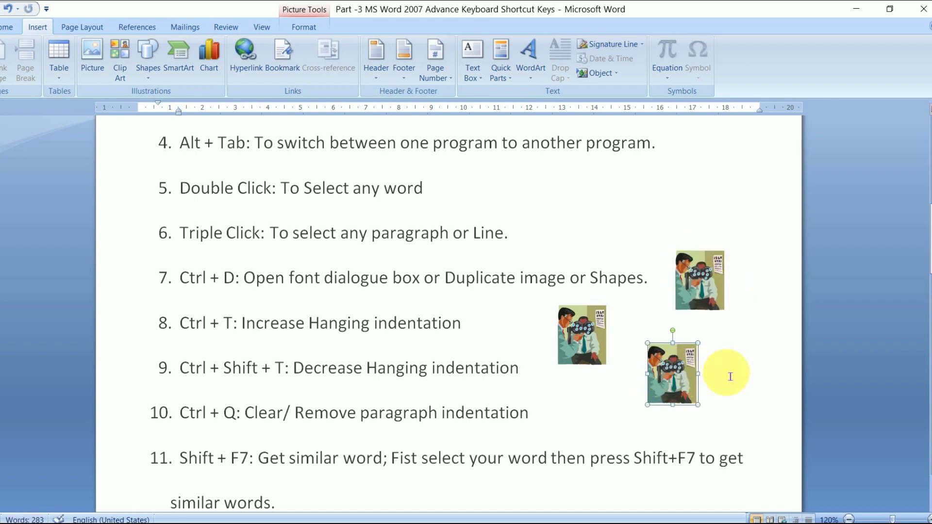
left_click(723, 373)
mouse_move(674, 373)
left_mouse_down()
mouse_move(655, 351)
mouse_move(676, 357)
left_mouse_up()
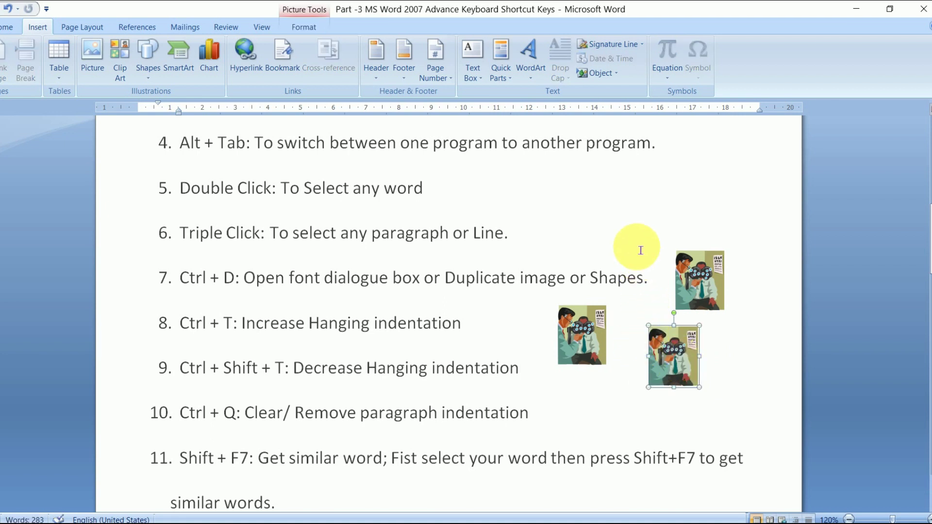
left_click(643, 243)
left_click(152, 72)
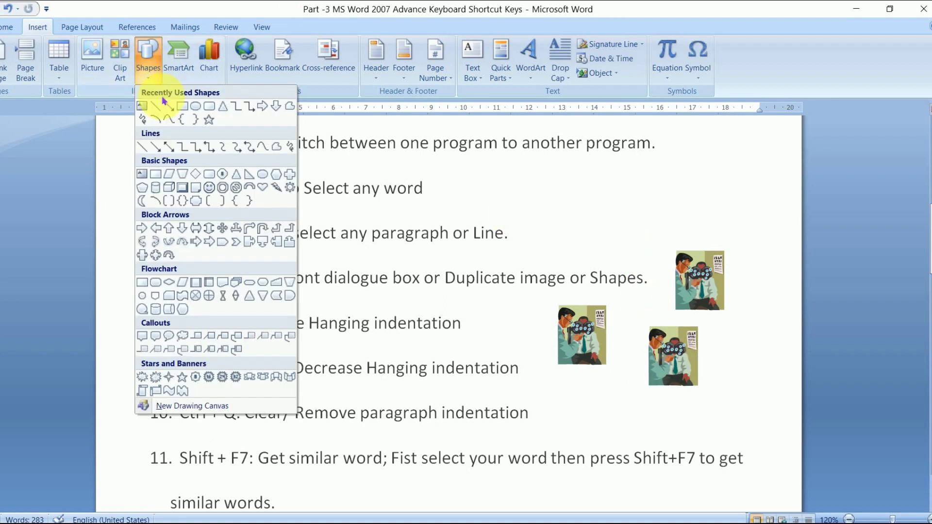
Draw an oval beside items 5–6 and duplicate it with Ctrl+D beside item 5.
left_click(190, 113)
left_click_drag(547, 187, 616, 225)
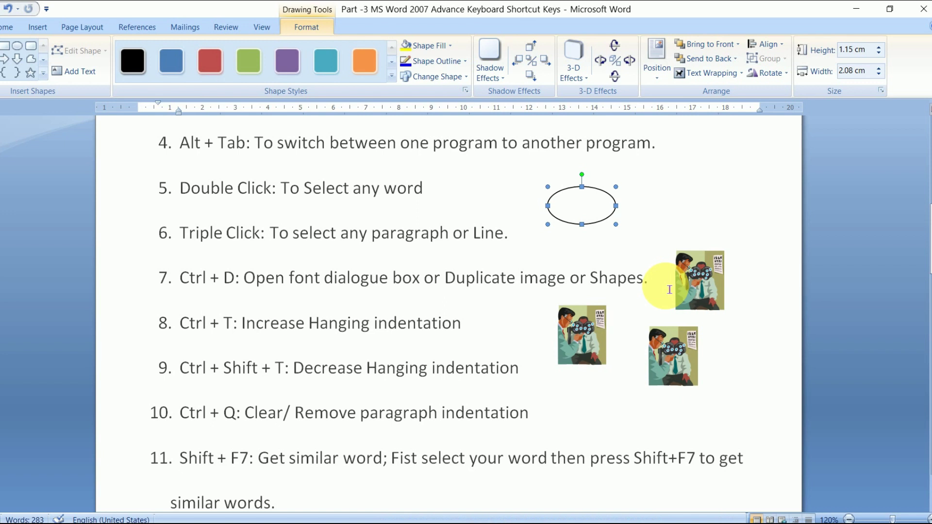
key("ctrl+d")
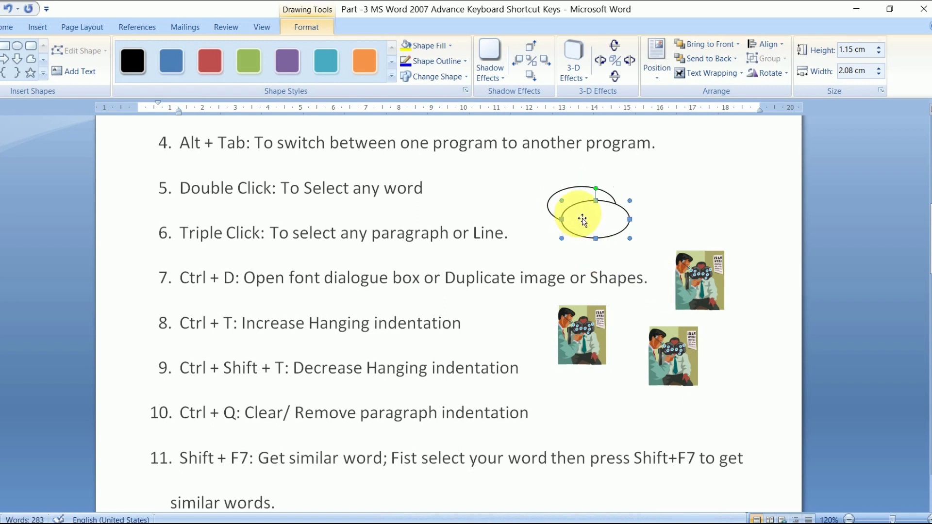
left_click_drag(694, 204, 678, 251)
left_click(678, 251)
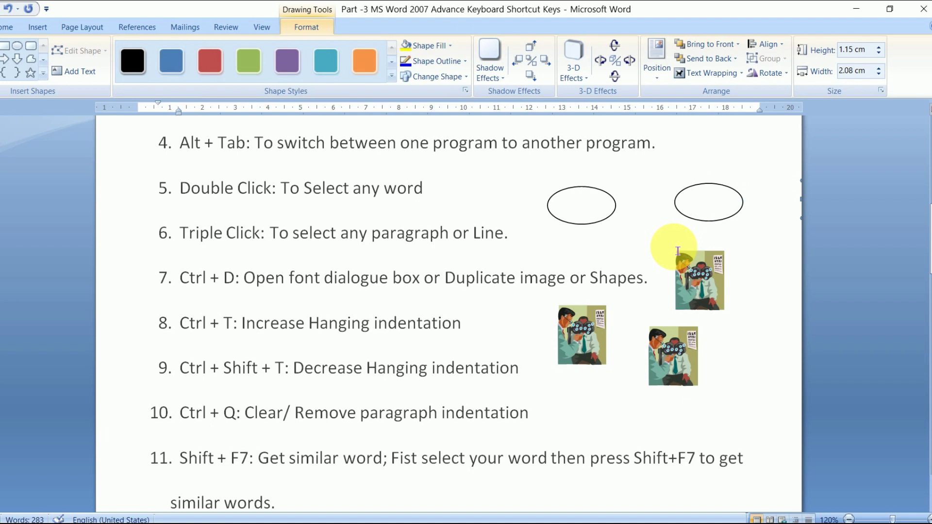
Remove the ovals and the clip art copies with Ctrl+Z and Delete.
key("ctrl+z")
key("Delete")
left_click(611, 203)
left_click(695, 282)
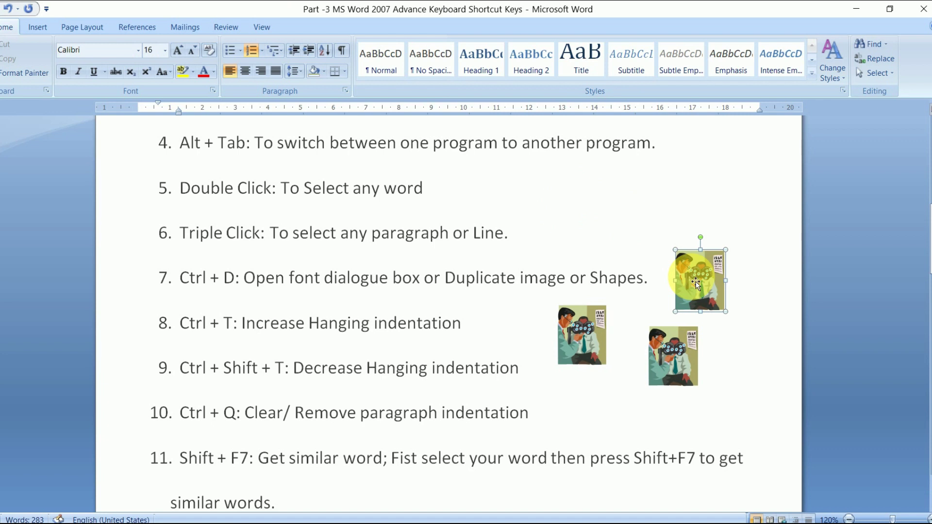
key("Delete")
left_click(688, 352)
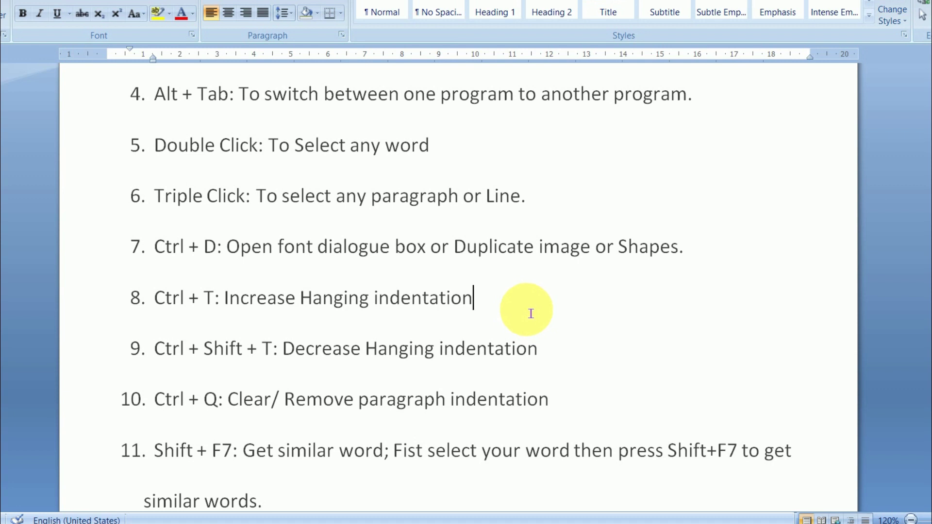
Add a blank unnumbered line after item 8.
key("Return")
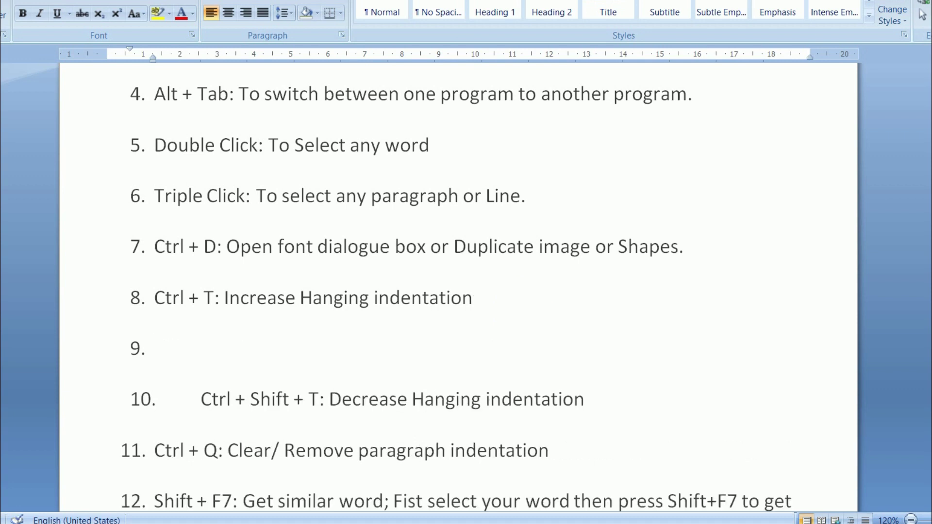
key("BackSpace")
scroll(490, 299, "down", 1)
scroll(495, 302, "down", 1)
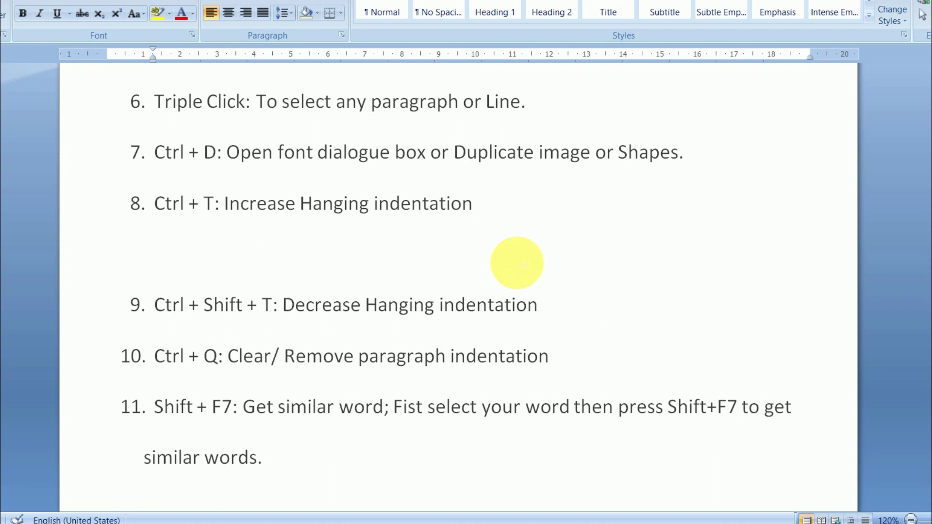
scroll(522, 271, "up", 1)
scroll(383, 282, "down", 1)
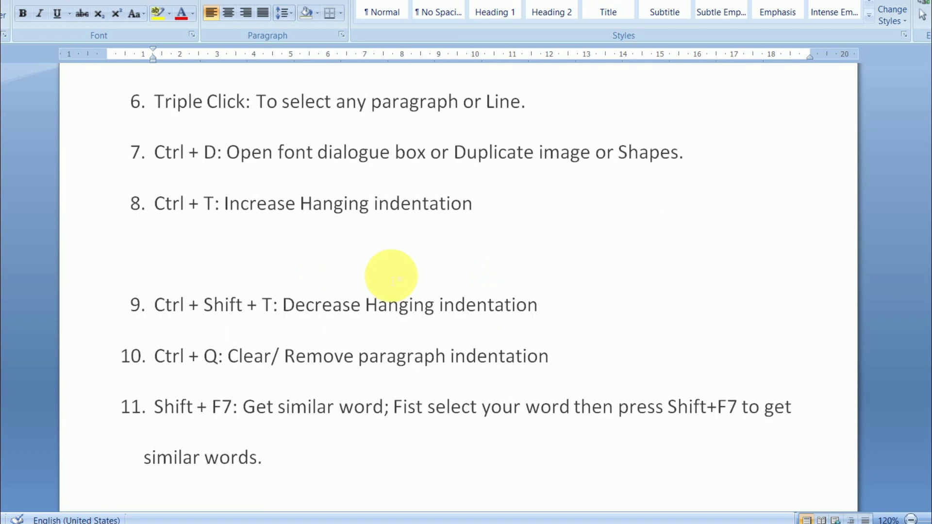
Generate Lorem ipsum sample paragraphs on the blank line after item 8.
scroll(392, 278, "down", 1)
type("=lorem(")
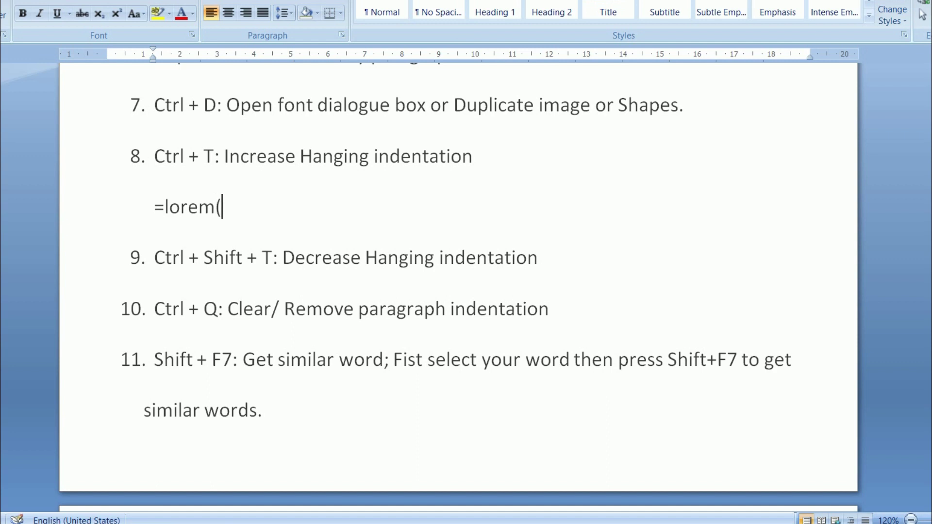
key("Return")
Set the new sample paragraphs to 1.0 line spacing.
scroll(374, 273, "up", 2)
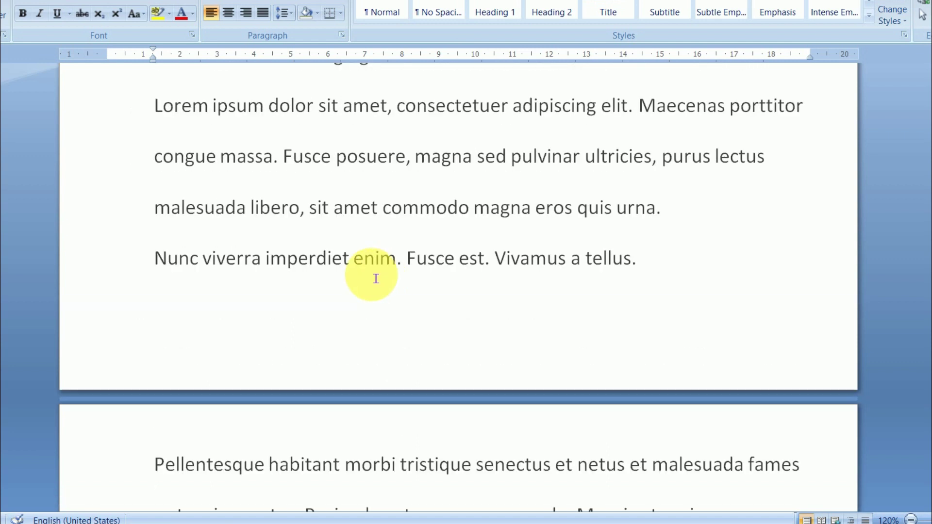
scroll(370, 275, "up", 2)
mouse_move(156, 201)
left_mouse_down()
mouse_move(561, 324)
mouse_move(713, 514)
mouse_move(759, 393)
left_mouse_up()
left_click(290, 14)
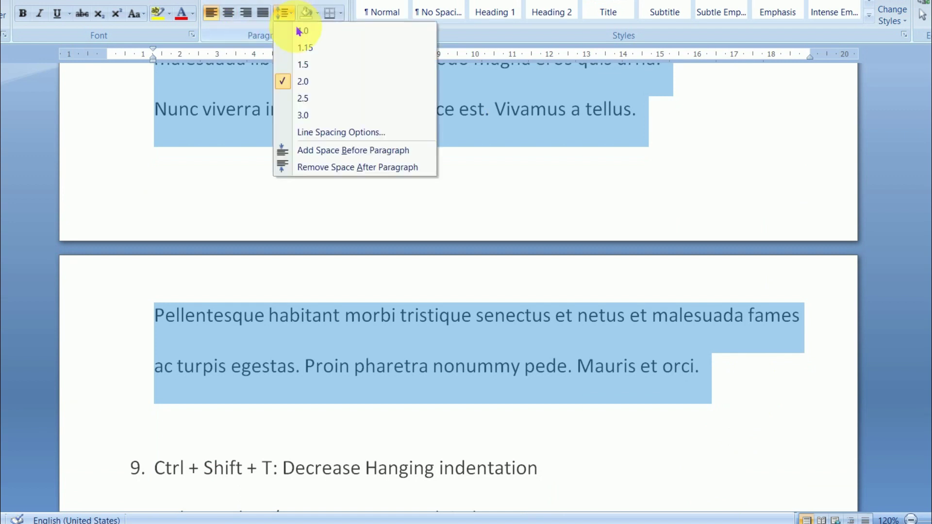
left_click(311, 32)
Shrink the sample text's font size twice, then reselect all the Lorem ipsum paragraphs.
scroll(395, 184, "up", 3)
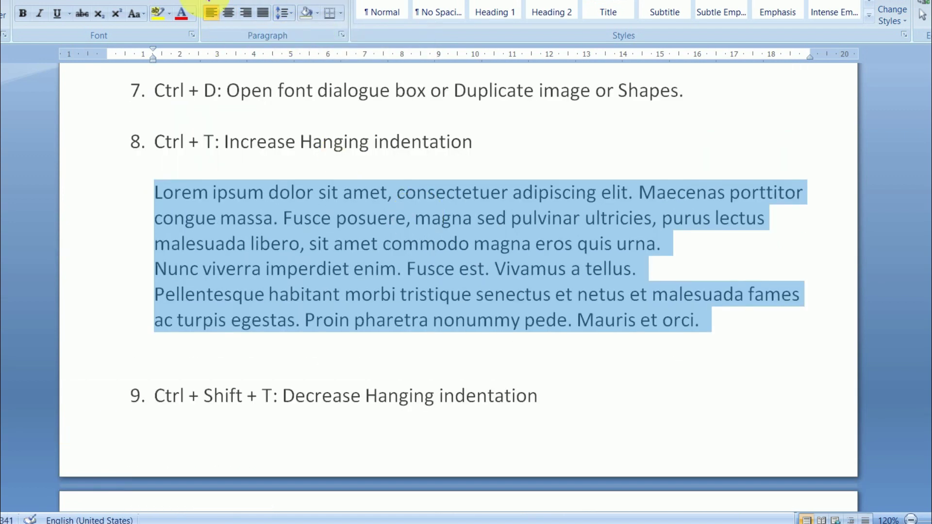
left_click(164, 1)
left_click(156, 2)
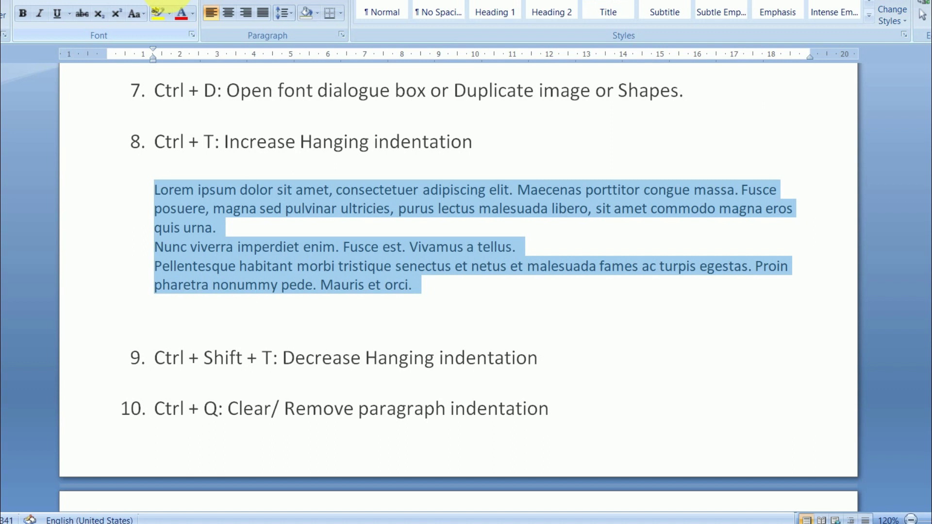
left_click(510, 302)
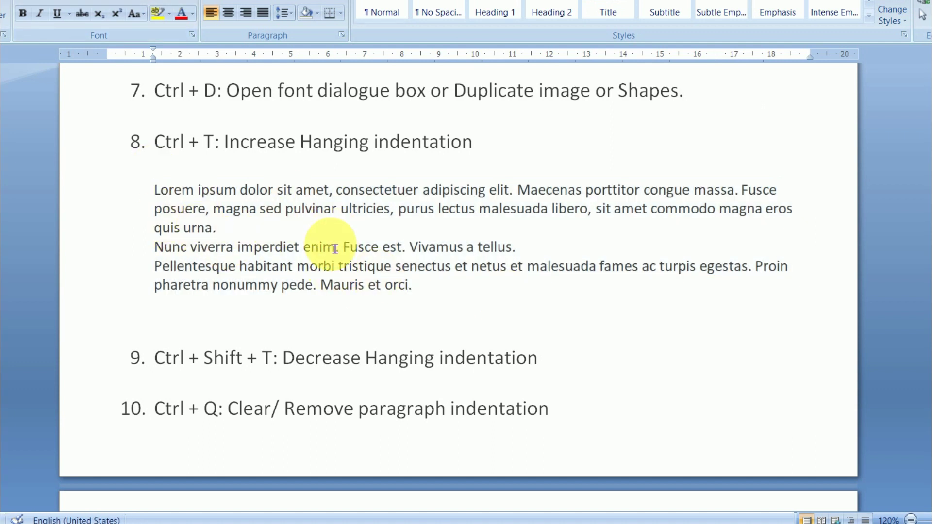
left_click_drag(426, 296, 155, 190)
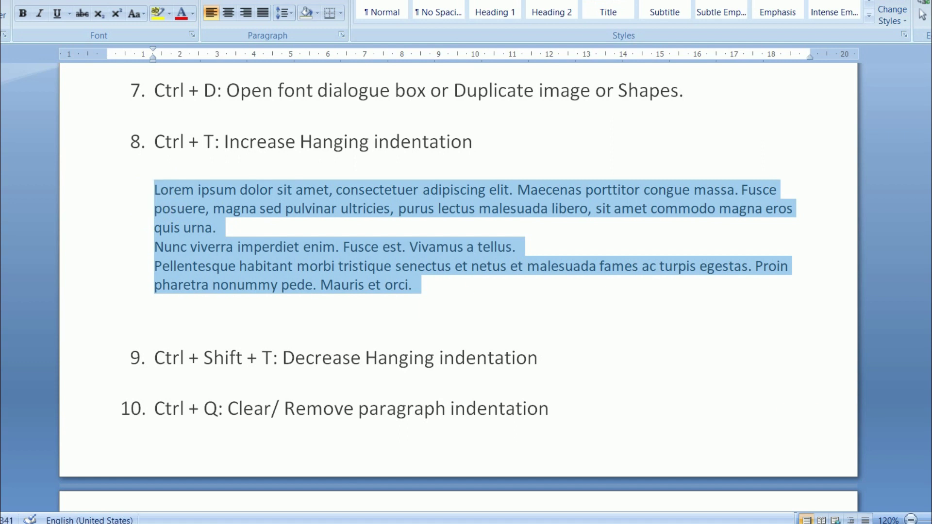
Deepen the sample paragraphs' hanging indent three levels with Ctrl+T, then reduce it back with Ctrl+Shift+T.
key("ctrl+t")
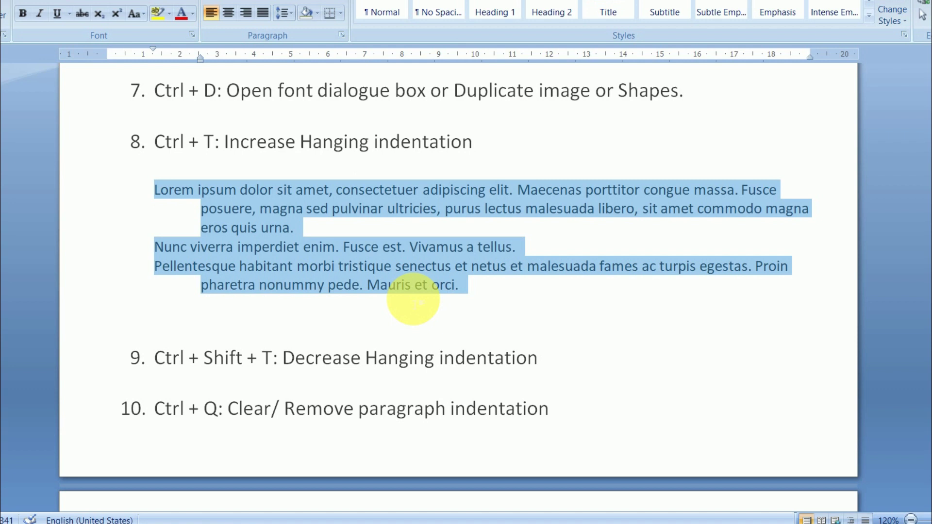
key("ctrl+t")
key("ctrl+t")
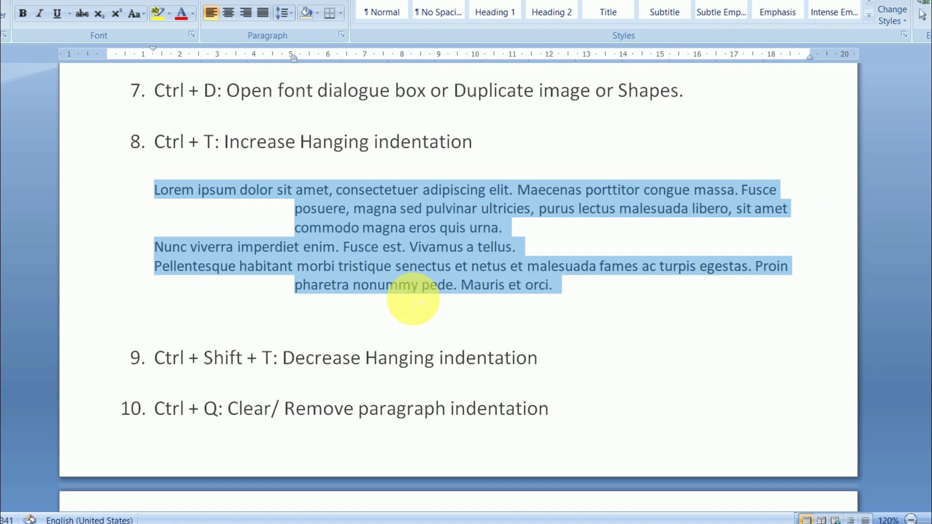
key("ctrl+t")
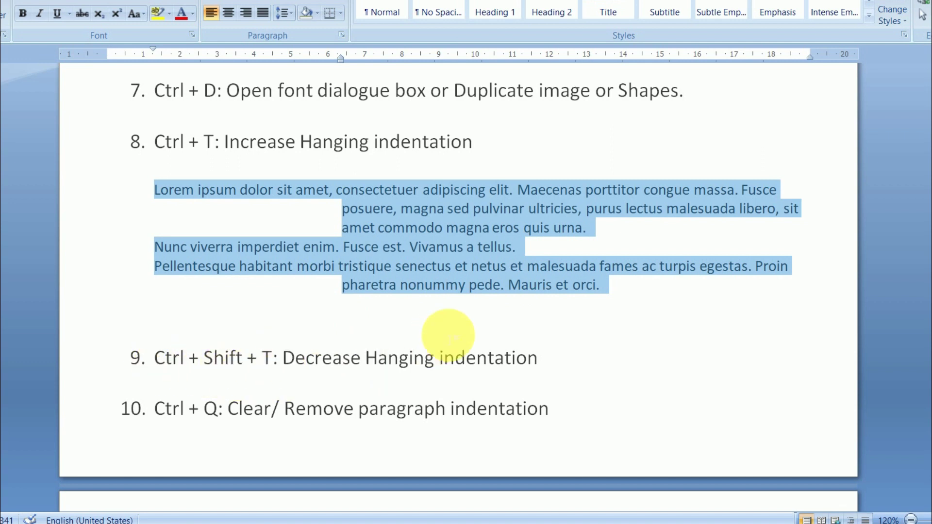
key("ctrl+shift+t")
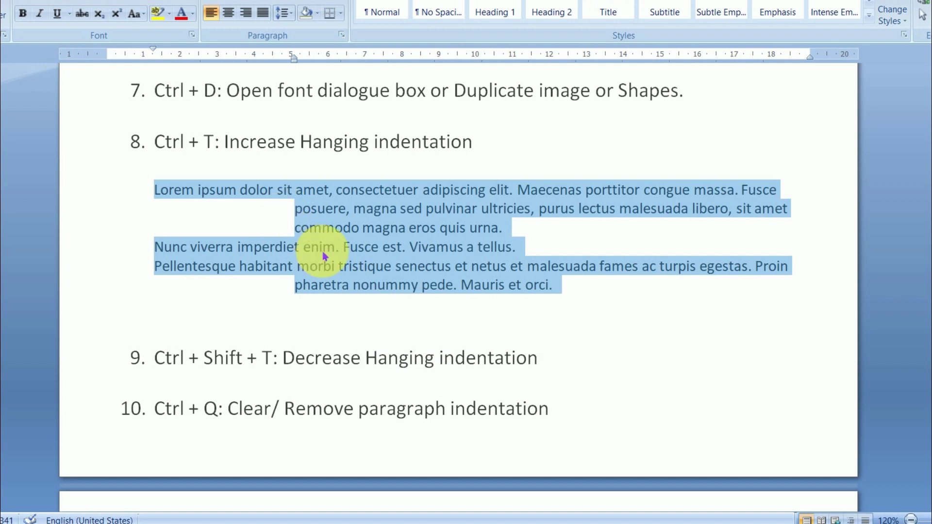
key("ctrl+shift+t")
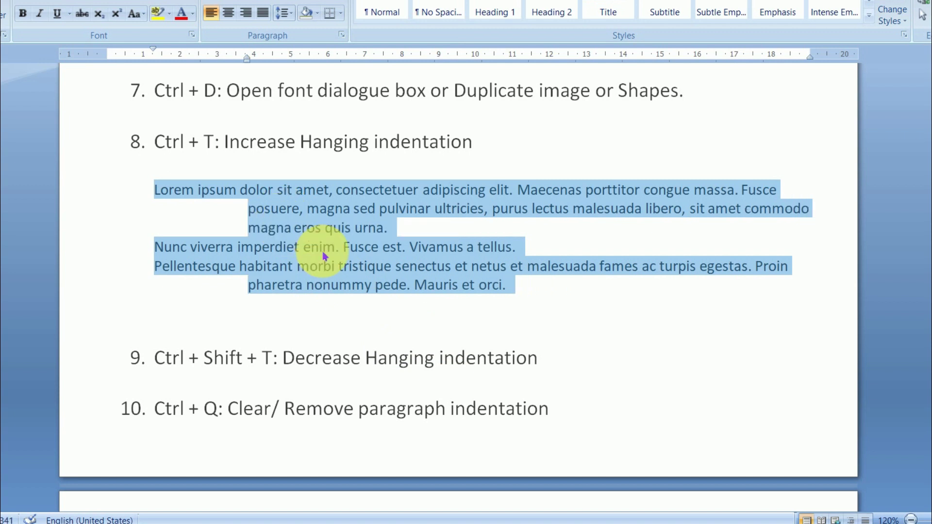
key("ctrl+shift+t")
key("ctrl+shift+t")
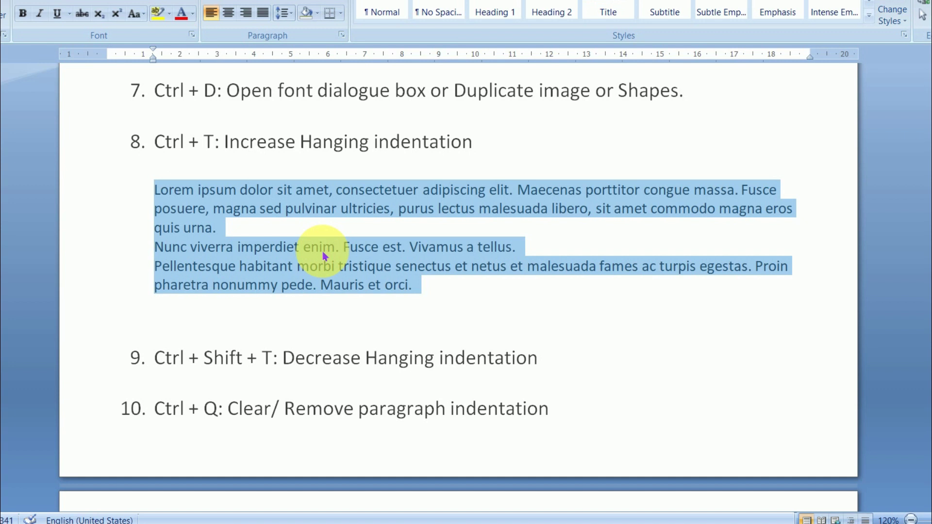
Deepen the Lorem ipsum paragraphs' hanging indent by two levels with Ctrl+T.
scroll(324, 256, "down", 1)
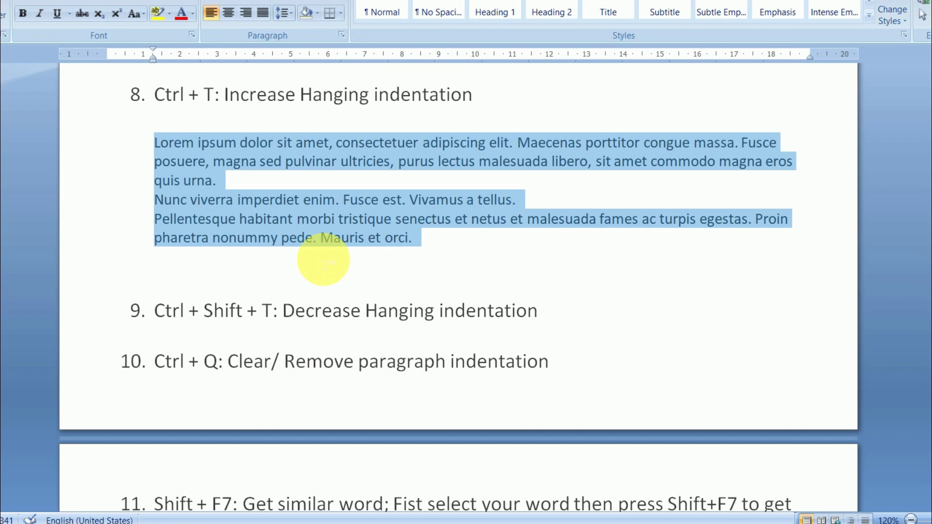
key("ctrl+t")
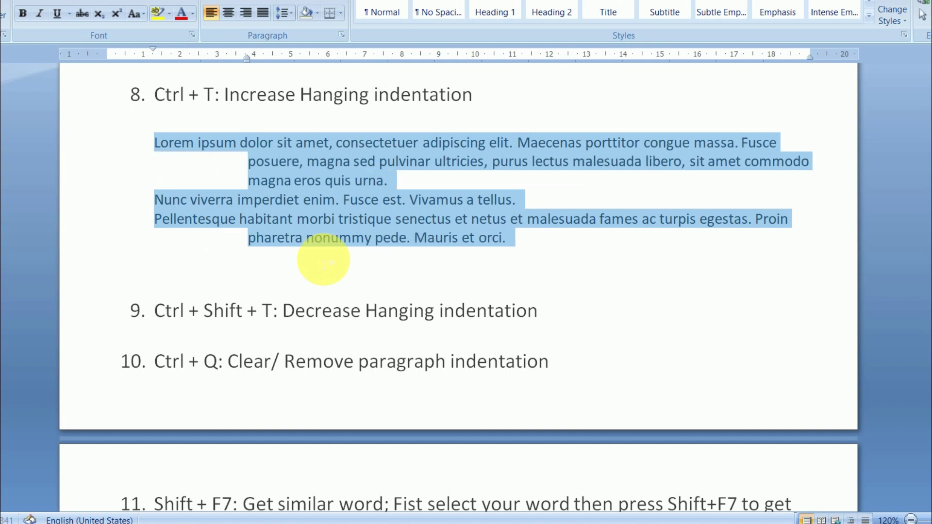
key("ctrl+t")
key("ctrl+t")
key("ctrl+t")
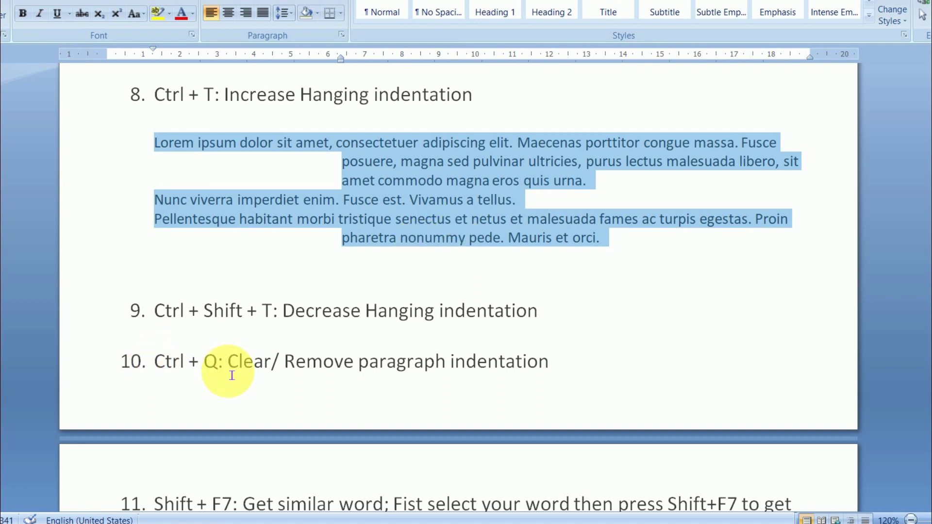
scroll(229, 374, "down", 1)
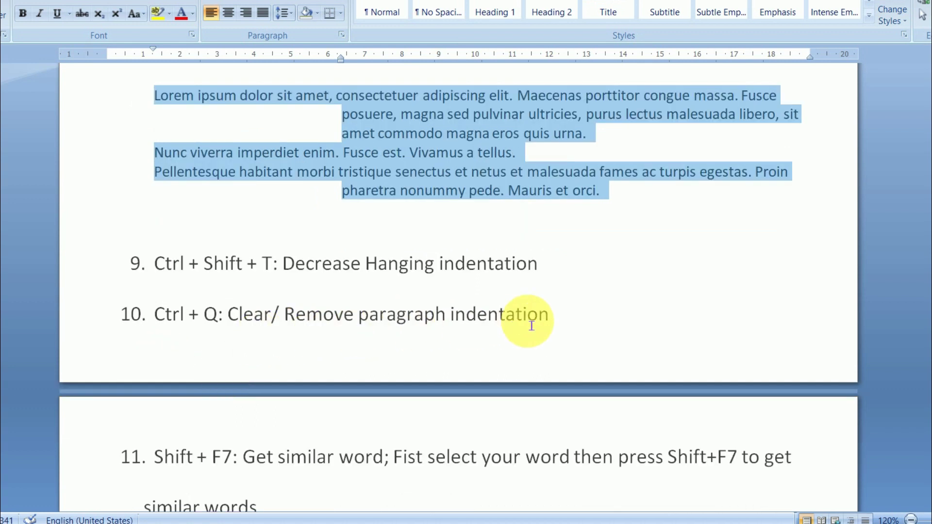
Reselect the Lorem ipsum paragraphs and clear their hanging indent with Ctrl+Q.
left_click_drag(561, 322, 182, 335)
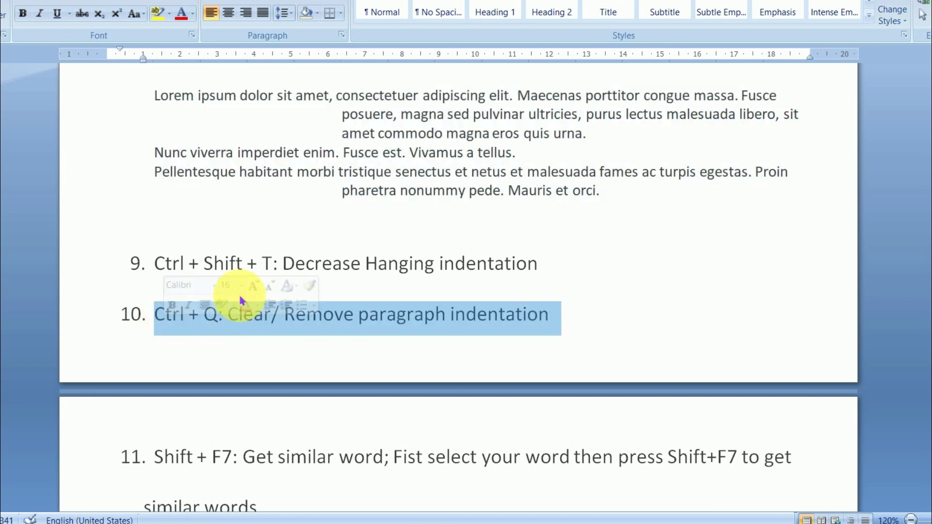
left_click(371, 133)
mouse_move(600, 191)
left_mouse_down()
mouse_move(494, 192)
mouse_move(160, 97)
left_mouse_up()
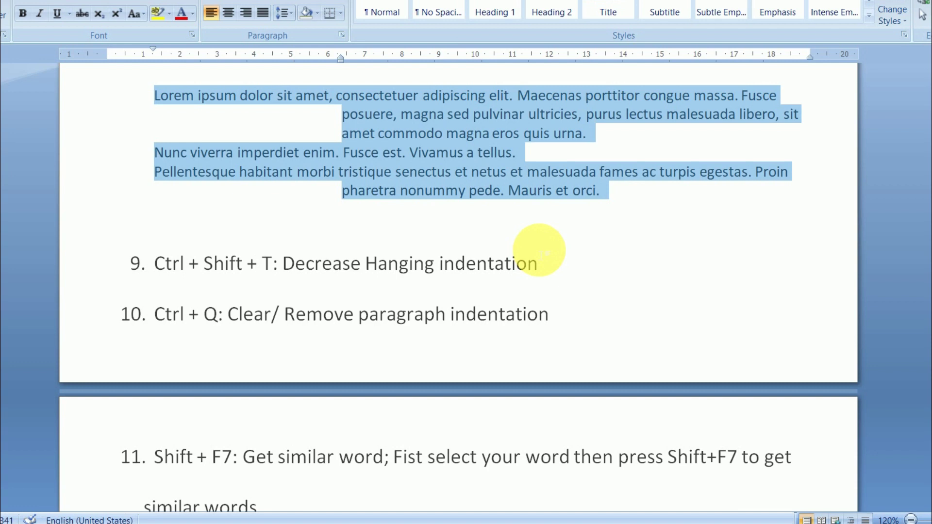
key("ctrl+q")
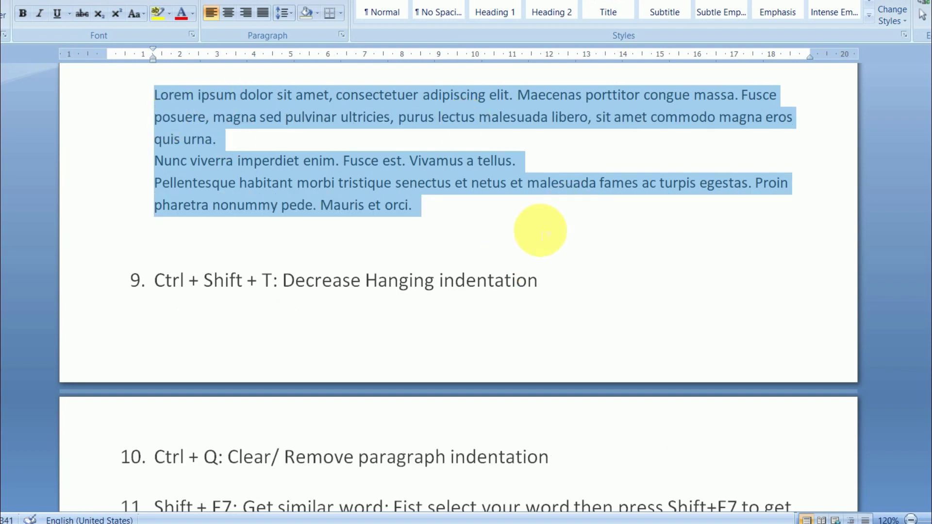
scroll(544, 236, "down", 2)
scroll(549, 239, "down", 2)
scroll(549, 239, "down", 3)
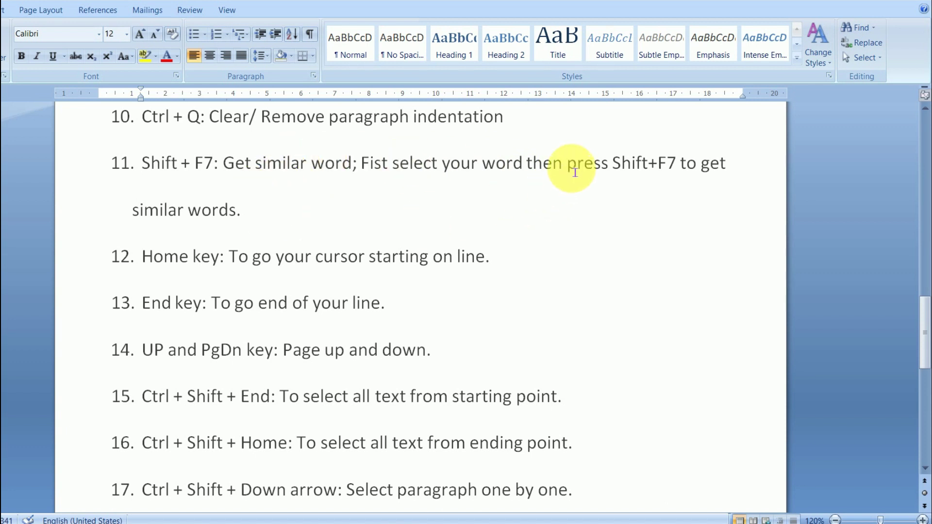
left_click_drag(576, 170, 609, 171)
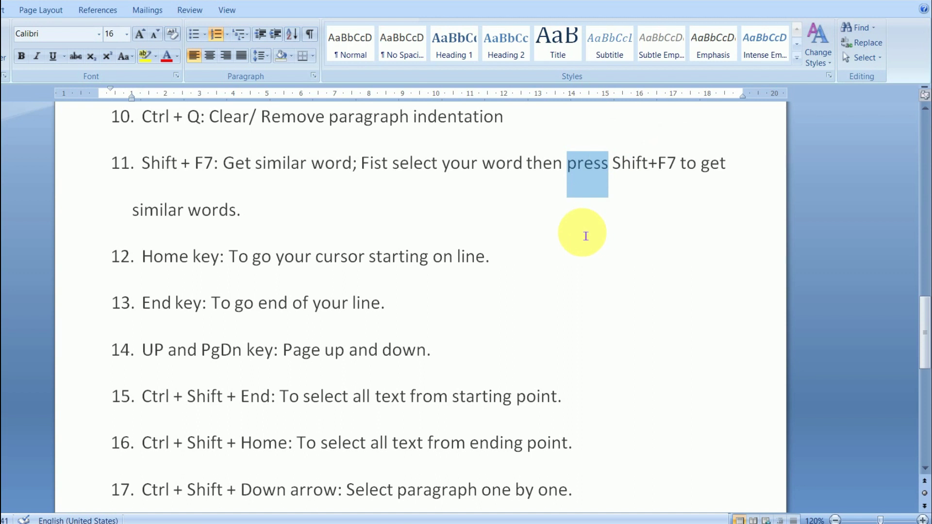
key("shift+F7")
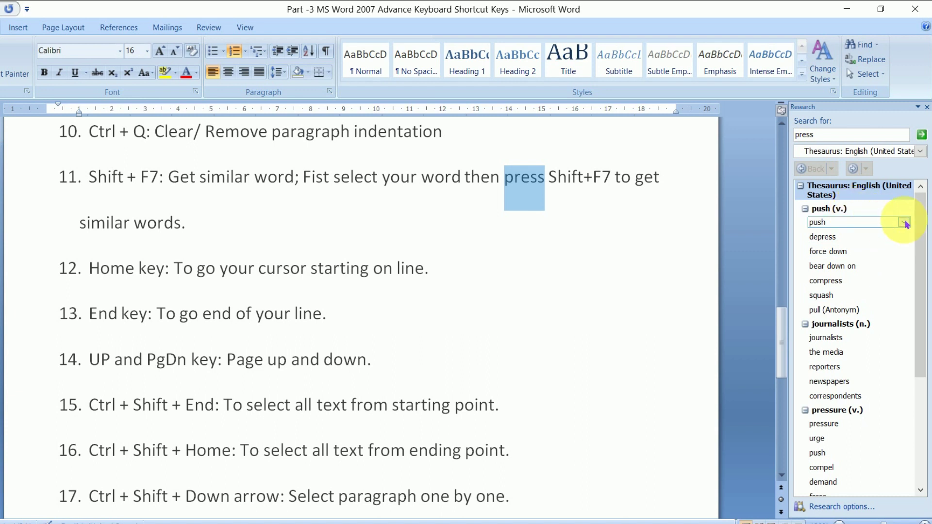
left_click(903, 222)
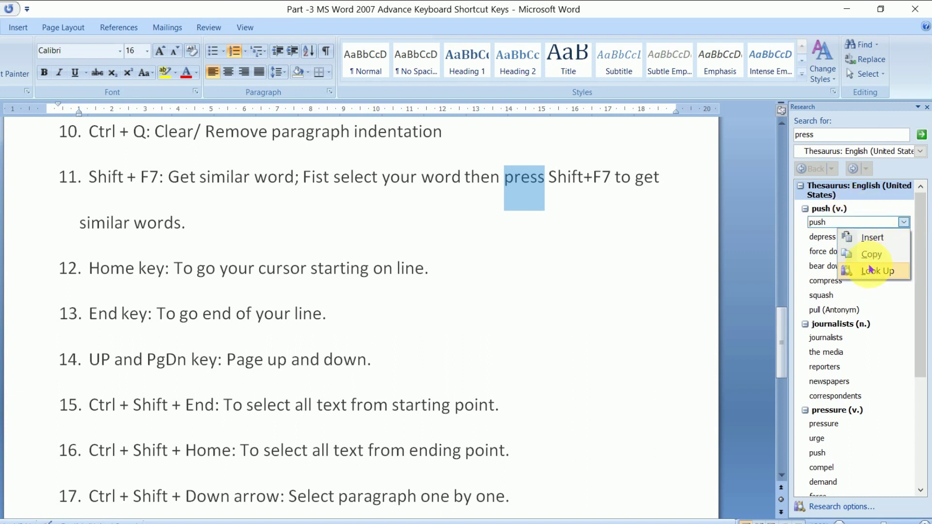
left_click(662, 250)
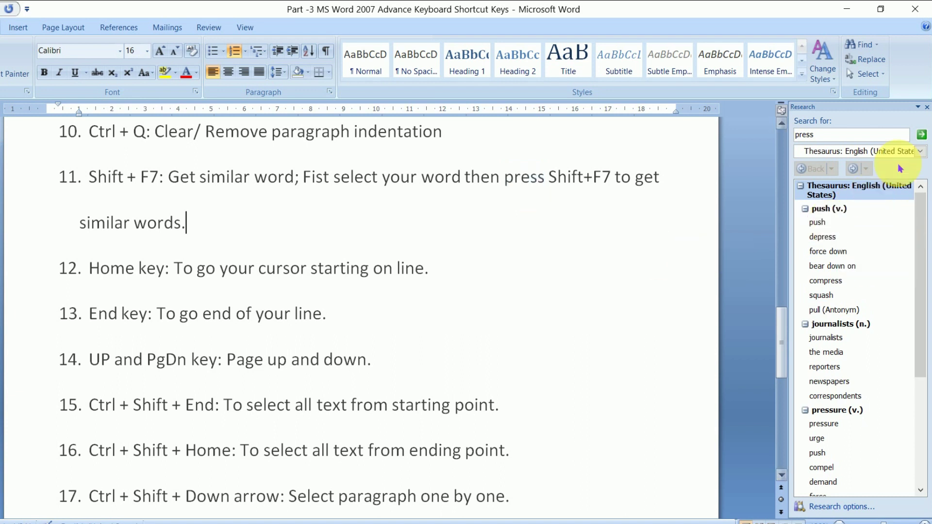
left_click(927, 107)
scroll(281, 242, "down", 2)
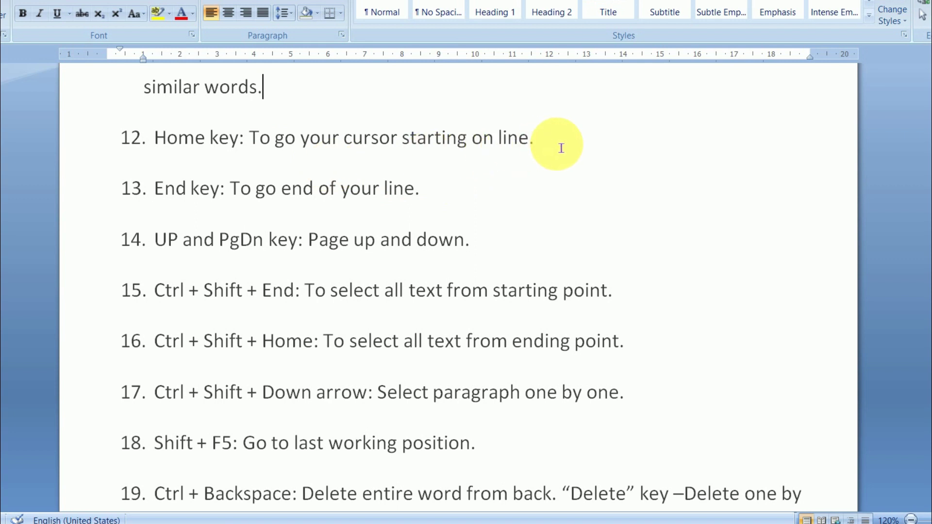
scroll(485, 154, "up", 1)
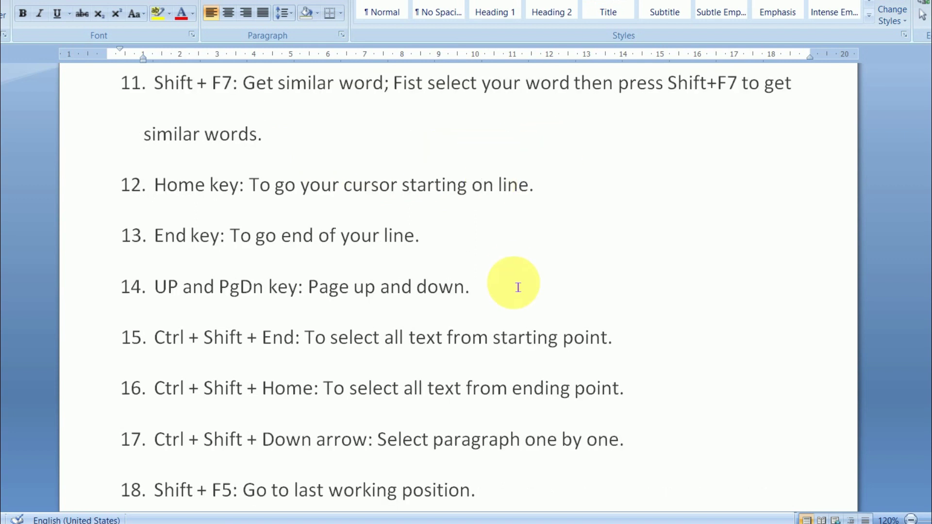
left_click(110, 125)
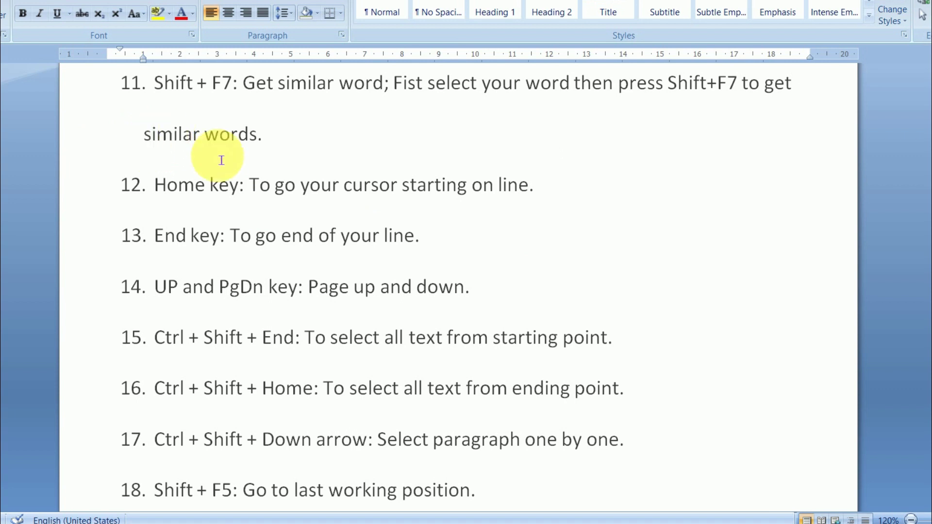
scroll(479, 228, "up", 1)
left_click(530, 233)
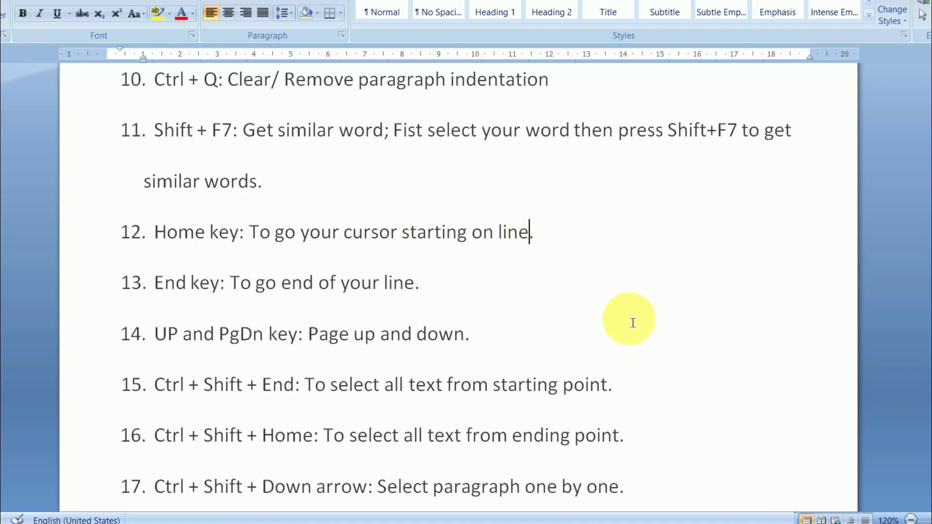
left_click(427, 232)
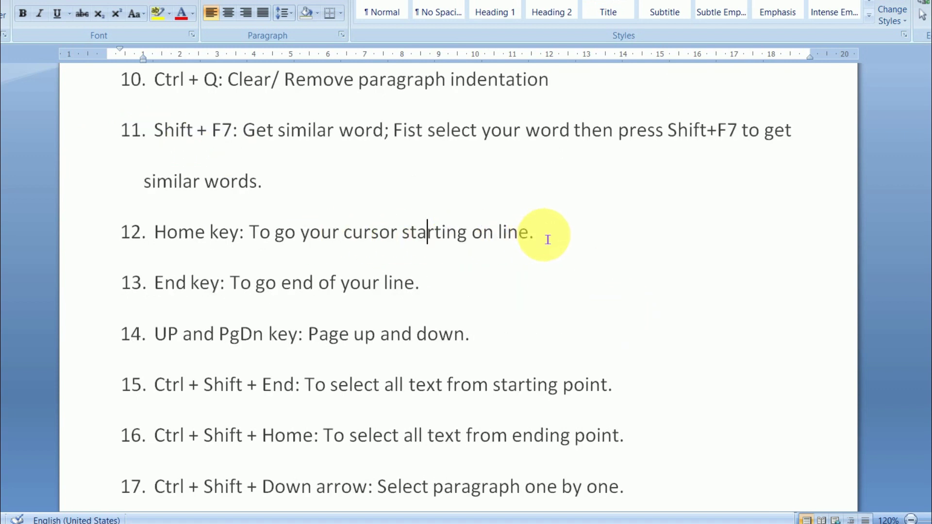
key("End")
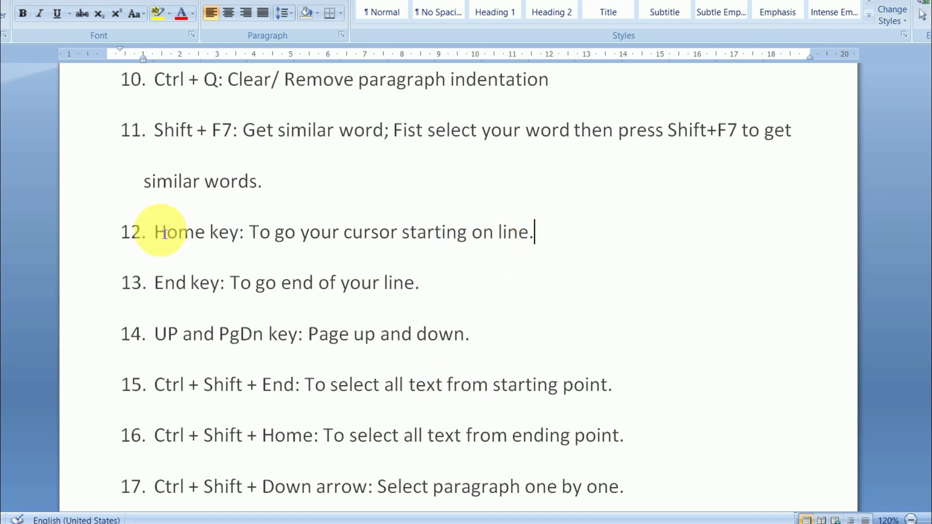
scroll(194, 335, "down", 1)
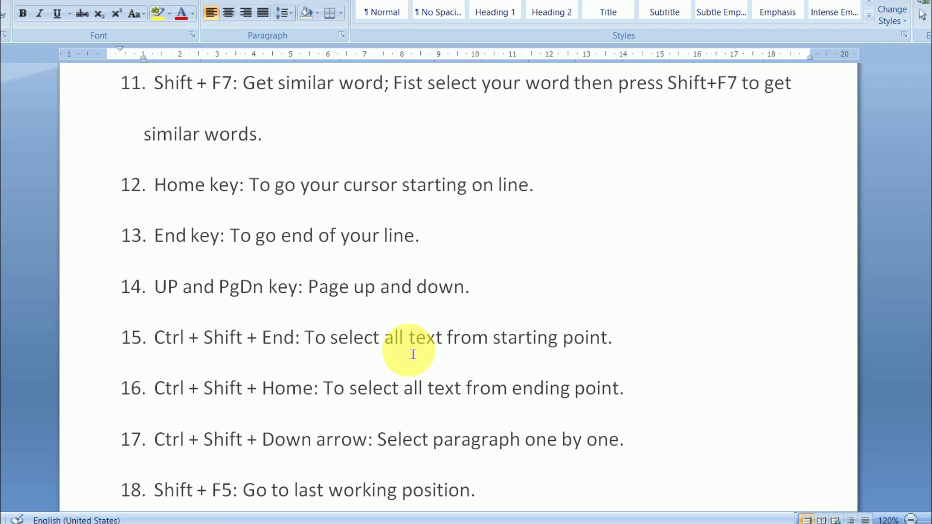
key("shift+F5")
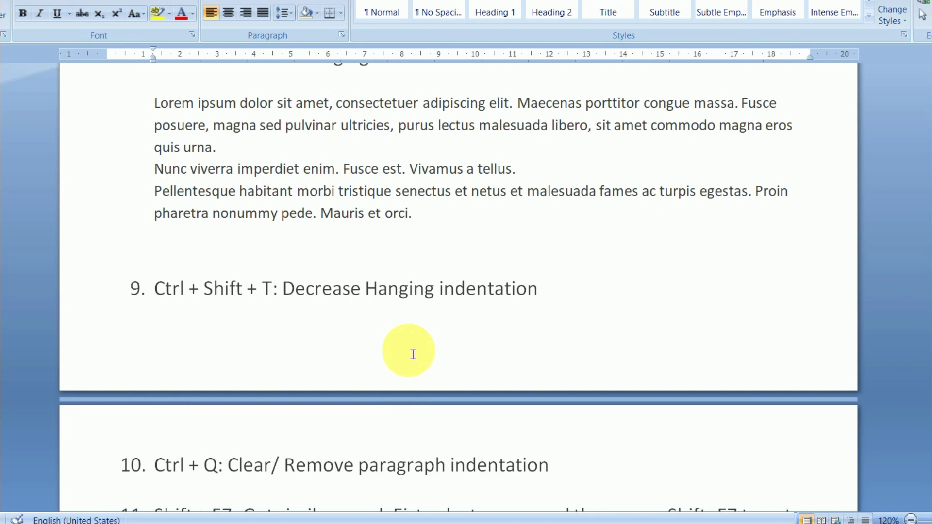
key("shift+F5")
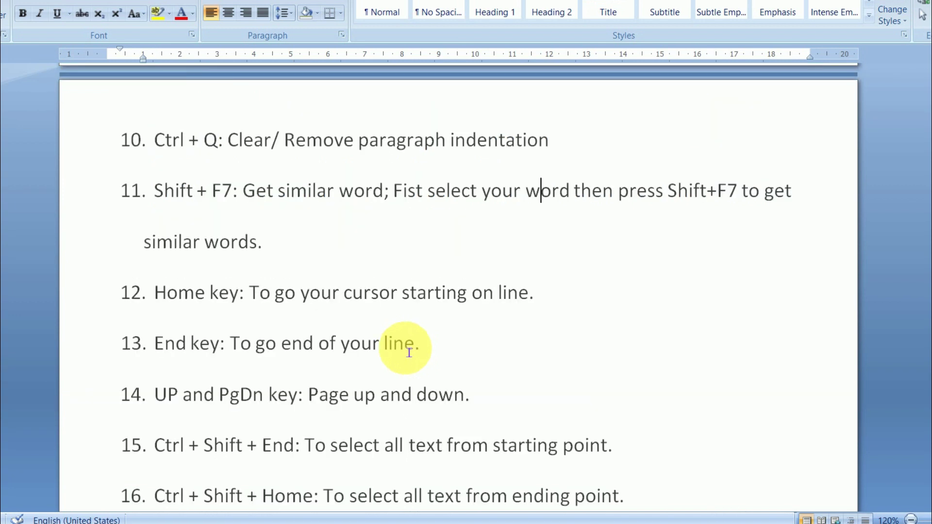
scroll(411, 352, "down", 1)
scroll(406, 345, "down", 1)
scroll(394, 343, "down", 1)
scroll(388, 346, "down", 1)
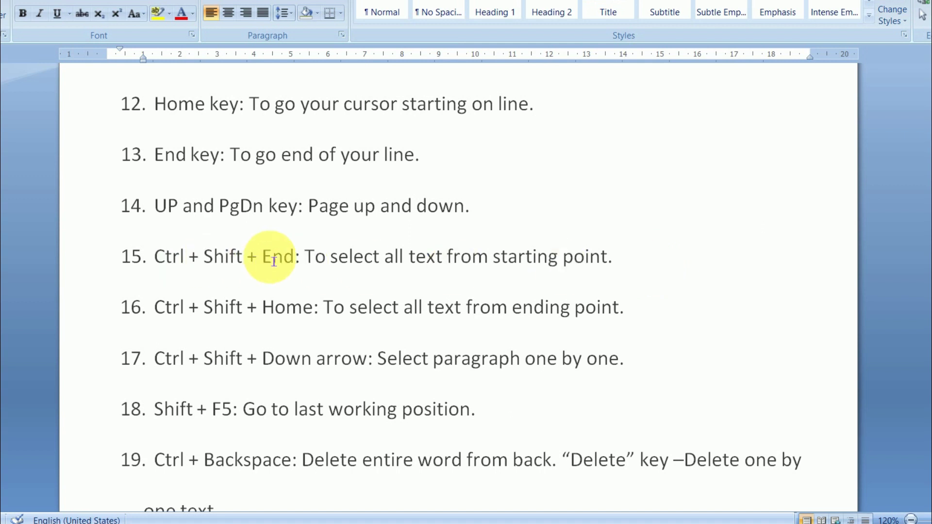
left_click(157, 257)
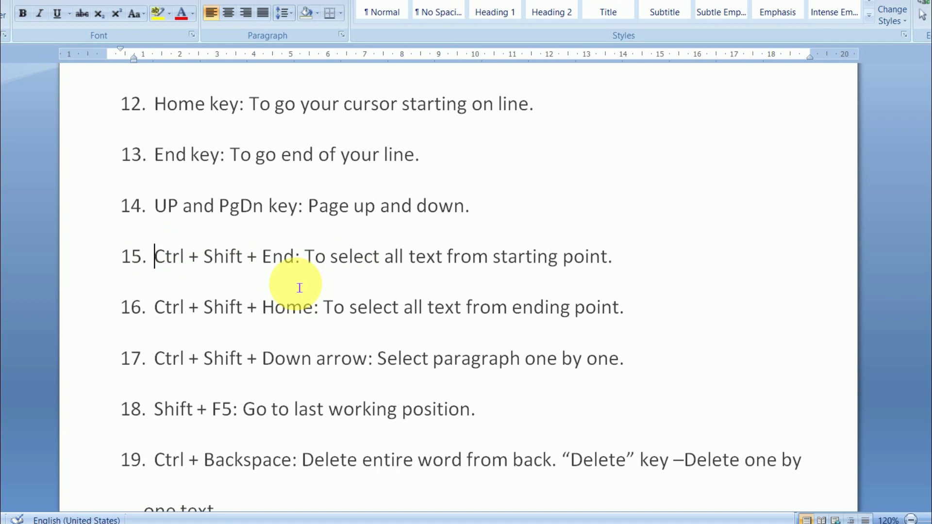
key("ctrl+shift+End")
scroll(289, 276, "up", 1)
scroll(290, 281, "up", 4)
scroll(290, 284, "up", 3)
scroll(464, 285, "down", 2)
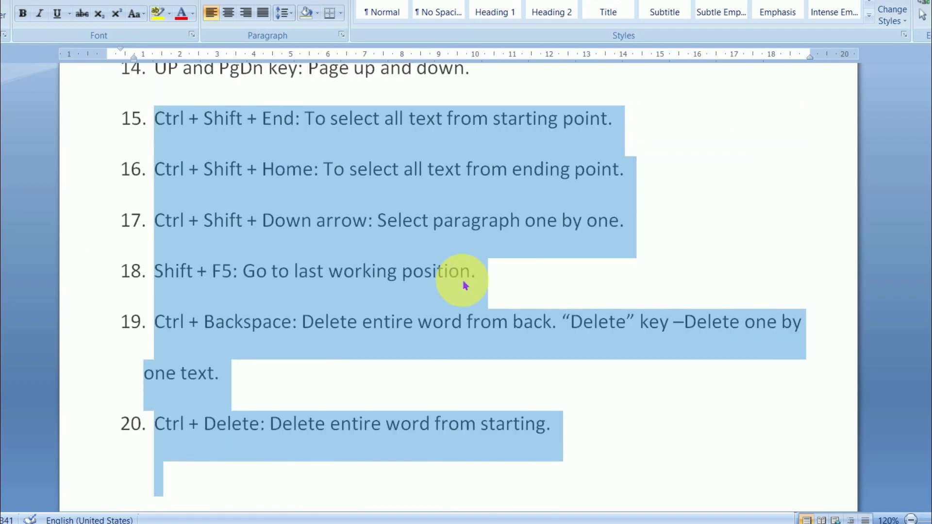
key("ctrl+shift+End")
scroll(465, 285, "up", 6)
scroll(465, 285, "up", 1)
scroll(465, 285, "up", 1)
left_click(255, 256)
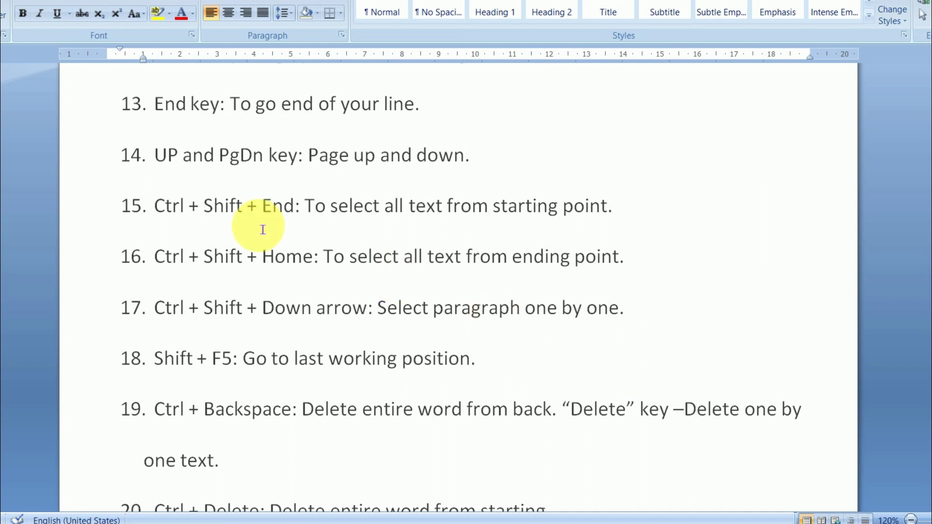
scroll(263, 230, "down", 2)
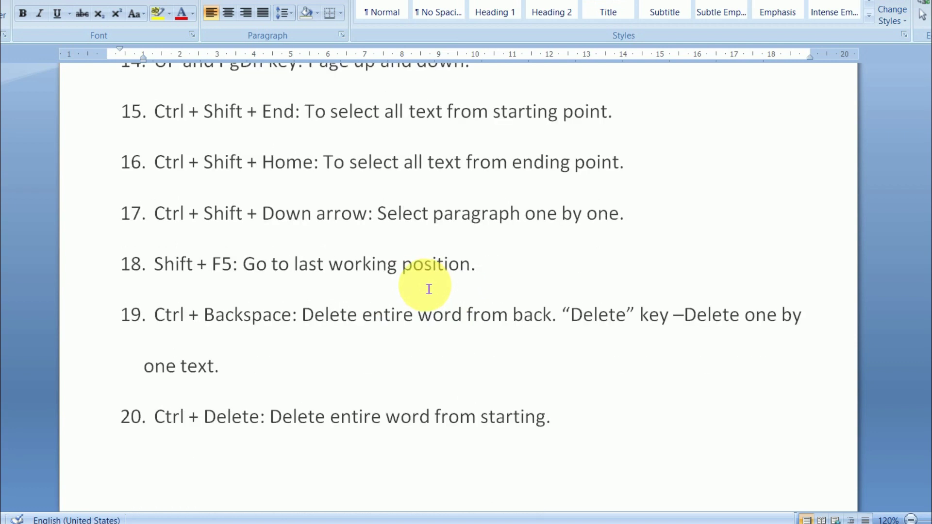
left_click(575, 432)
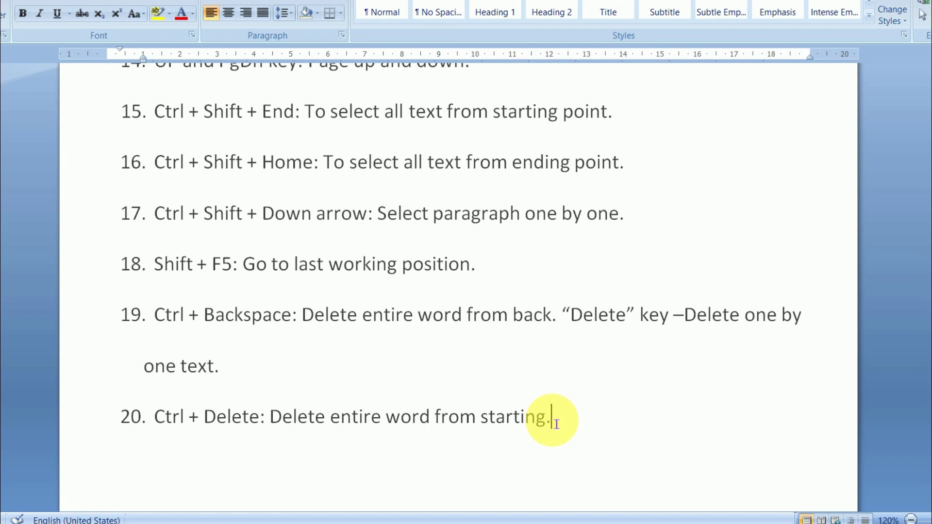
key("ctrl+shift+Home")
scroll(544, 412, "down", 4)
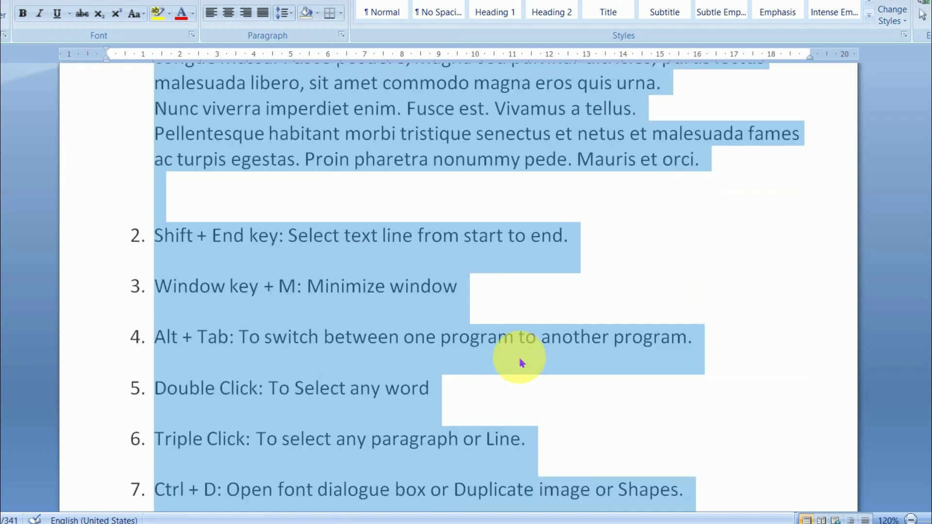
scroll(519, 361, "down", 5)
scroll(519, 362, "down", 5)
scroll(520, 361, "down", 5)
scroll(520, 361, "down", 5)
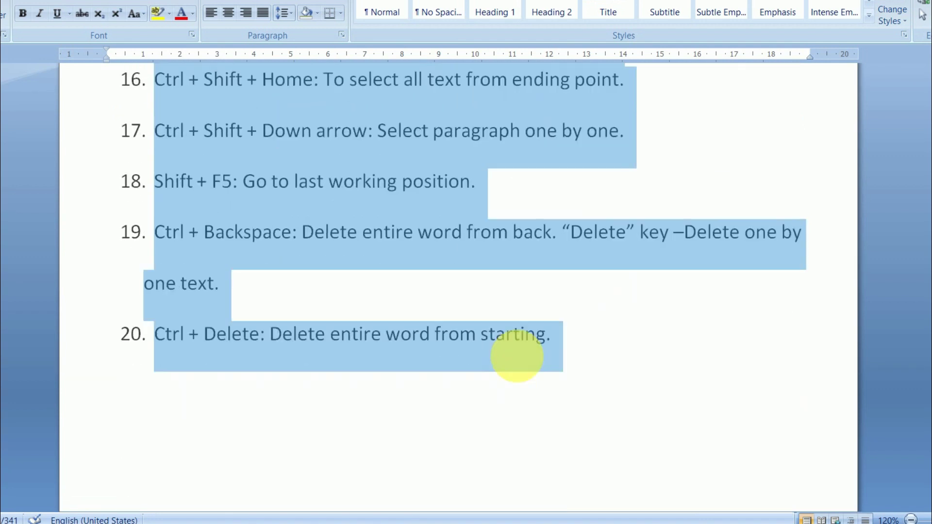
scroll(519, 362, "down", 3)
scroll(517, 357, "up", 5)
key("shift+F5")
scroll(681, 208, "up", 1)
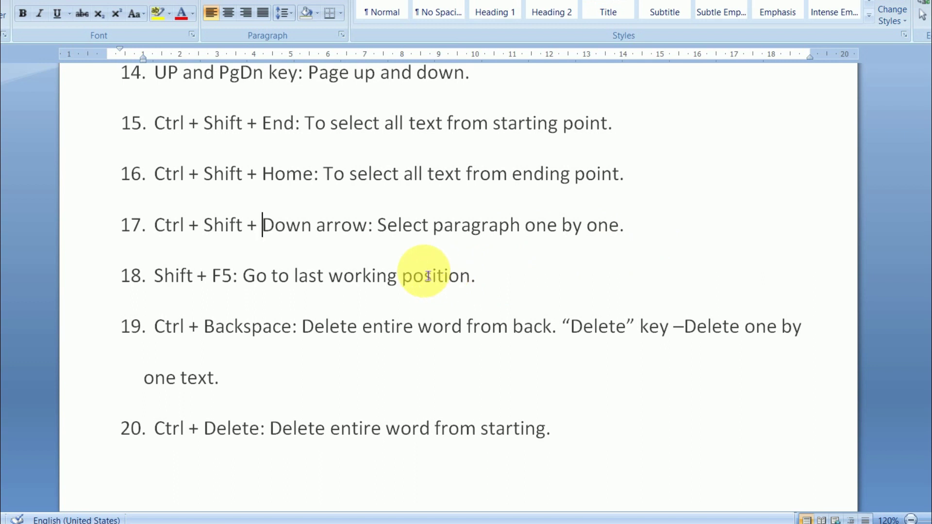
left_click(165, 238)
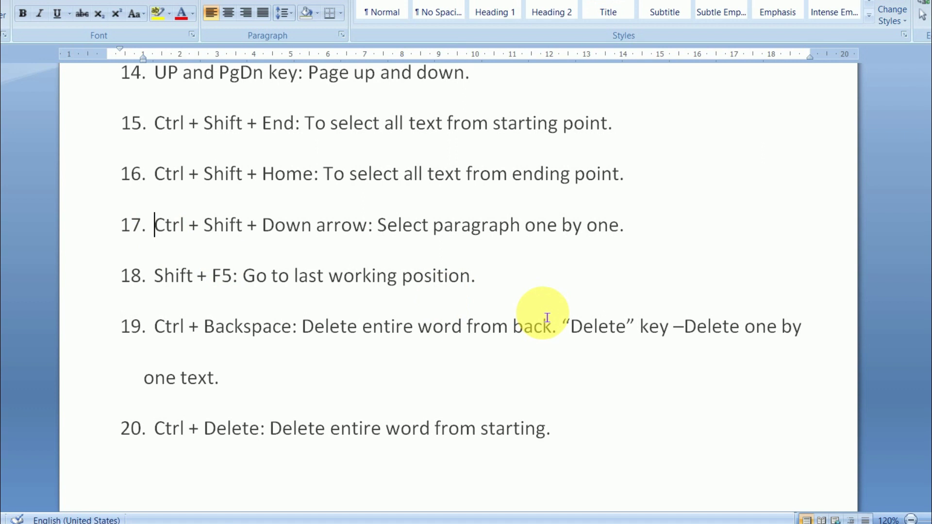
key("ctrl+shift+Down")
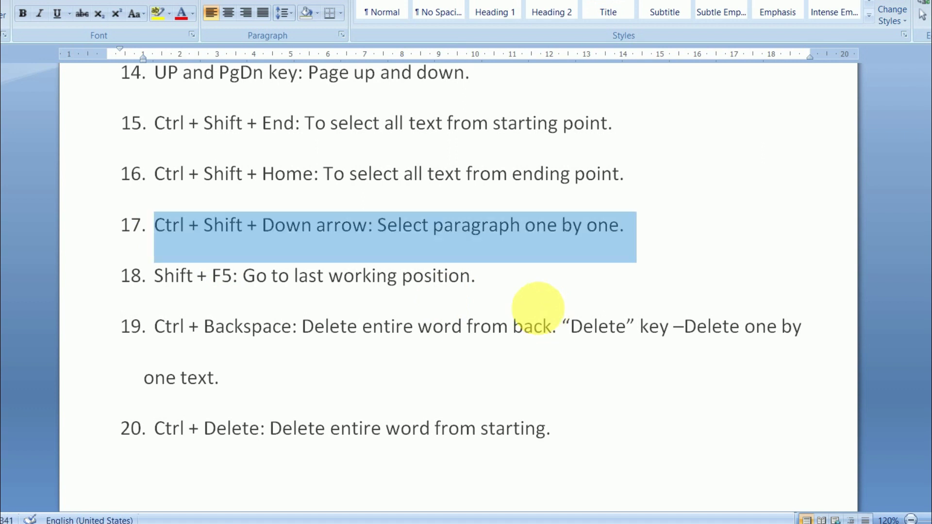
key("ctrl+shift+Down")
key("ctrl+shift+Down")
key("ctrl+shift+Down")
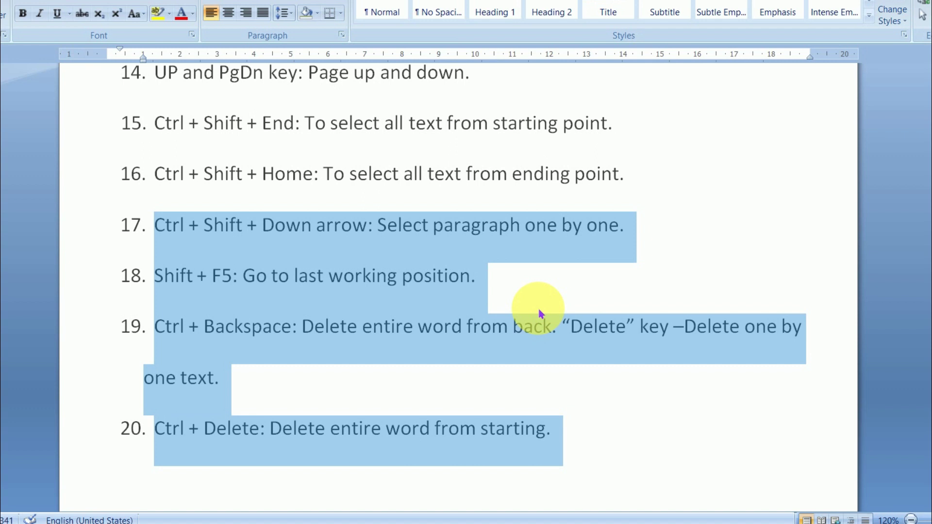
key("ctrl+shift+Up")
key("ctrl+shift+Up")
key("ctrl+shift+Up")
key("ctrl+shift+Up")
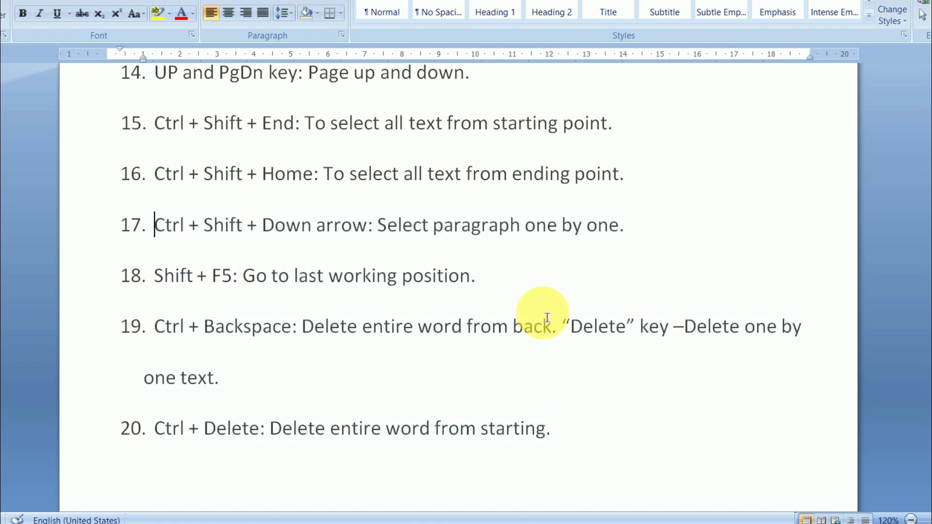
key("ctrl+shift+Up")
key("ctrl+shift+Up")
key("ctrl+shift+Up")
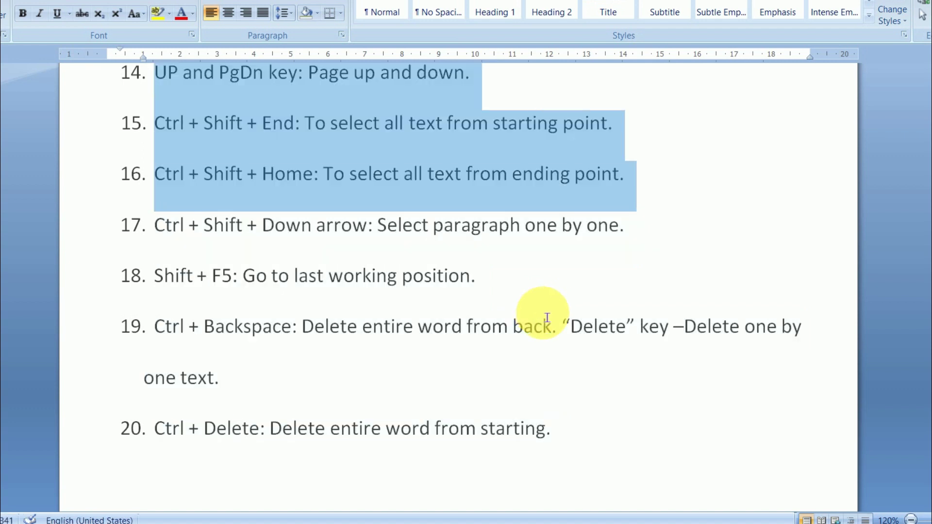
key("ctrl+shift+Up")
key("ctrl+shift+Up")
key("ctrl+shift+Up")
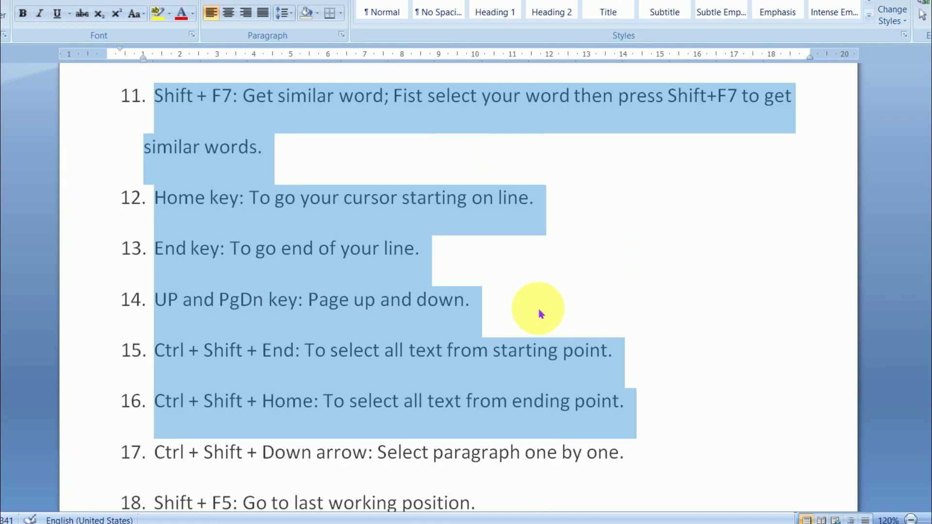
key("ctrl+shift+Down")
key("ctrl+shift+Down")
key("ctrl+shift+Down")
key("ctrl+shift+Down")
key("ctrl+shift+Right")
key("ctrl+shift+Right")
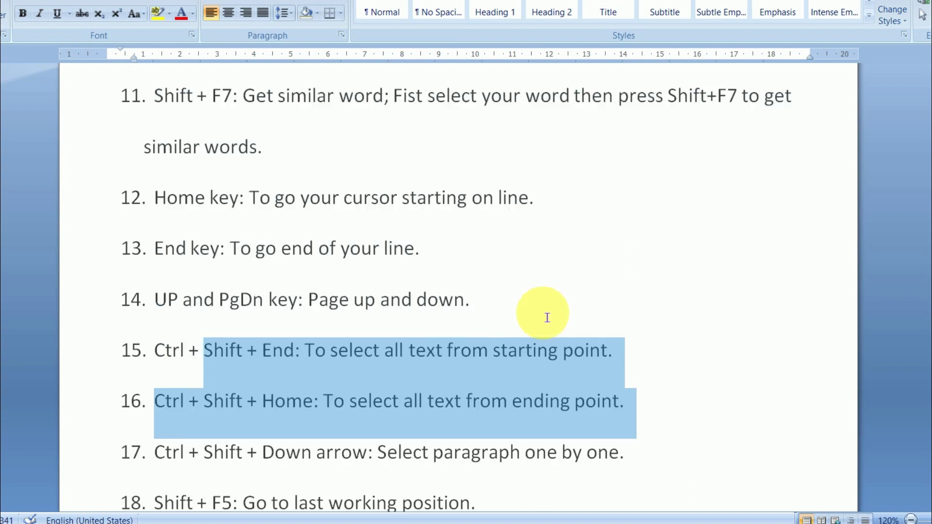
key("ctrl+shift+Right")
key("ctrl+shift+Right")
key("ctrl+shift+Right")
key("ctrl+shift+Right")
key("ctrl+shift+Right")
key("ctrl+shift+Right")
key("ctrl+shift+Right")
key("ctrl+shift+Left")
key("ctrl+shift+Left")
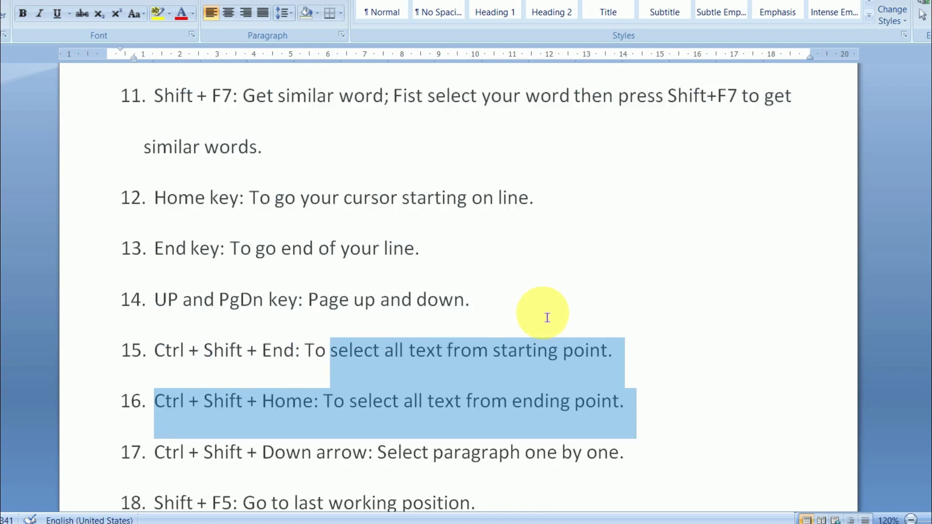
key("ctrl+shift+Left")
key("ctrl+shift+Left")
key("ctrl+shift+Left")
key("ctrl+shift+Left")
key("ctrl+shift+Left")
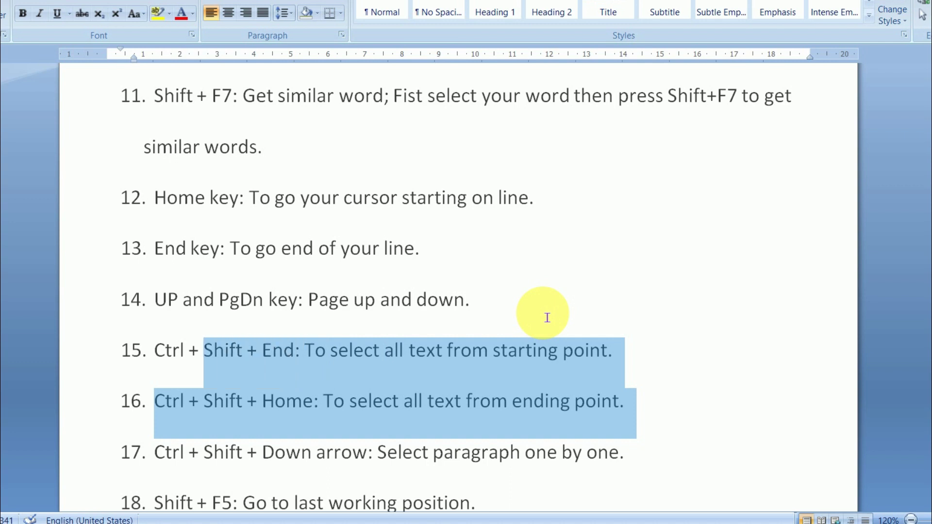
scroll(502, 311, "down", 3)
scroll(500, 312, "down", 3)
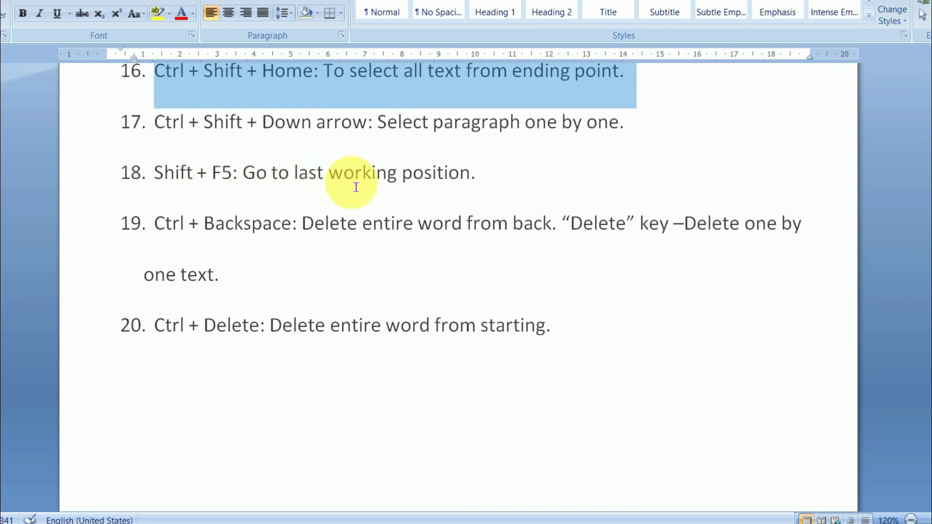
left_click(477, 180)
scroll(416, 254, "up", 2)
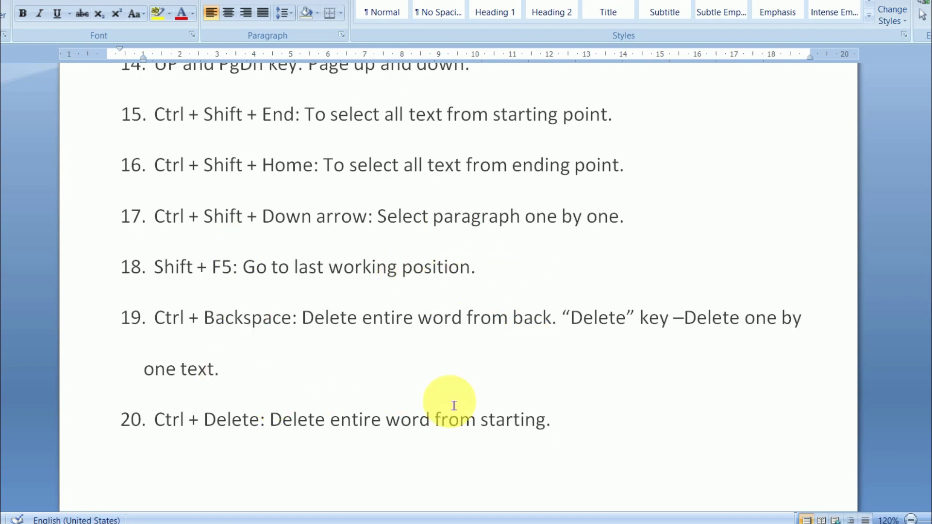
left_click(597, 382)
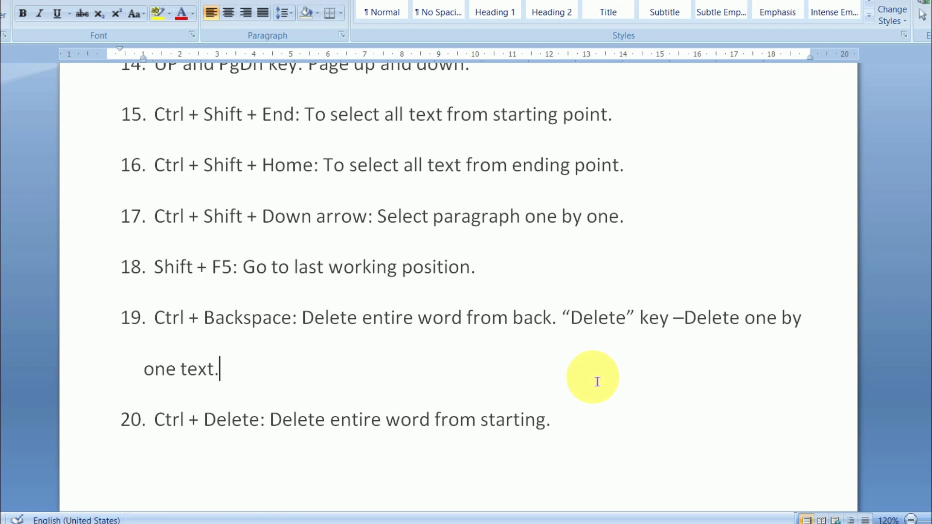
key("ctrl+End")
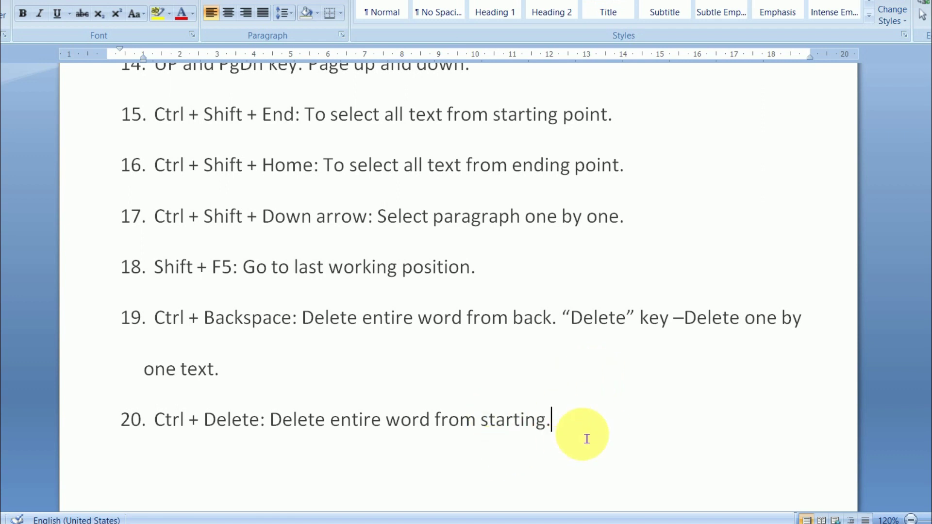
key("ctrl+Up")
key("ctrl+Up")
key("ctrl+Up")
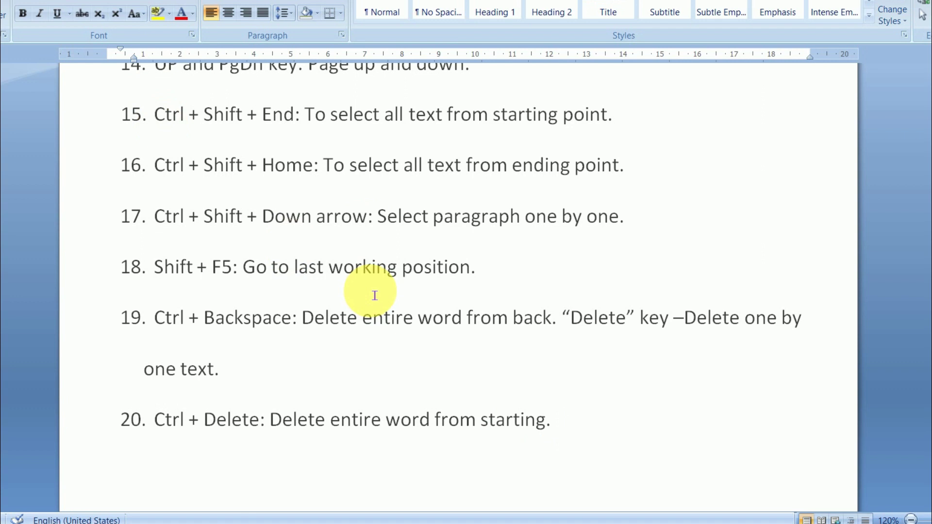
key("Page_Up")
scroll(344, 282, "down", 3)
scroll(343, 282, "down", 2)
scroll(343, 283, "down", 4)
scroll(344, 281, "down", 3)
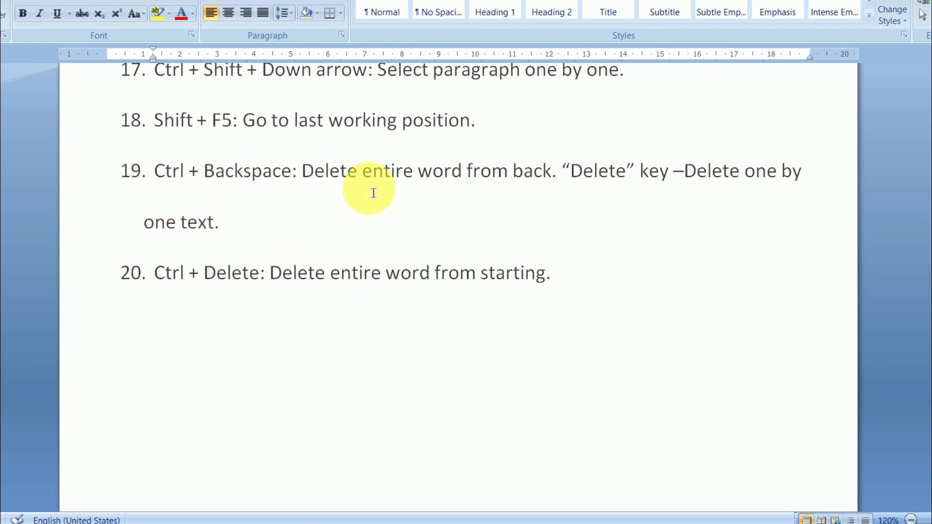
left_click(346, 240)
Add two unnumbered lines below item 19 reading 'computer' and 'english'.
key("Return")
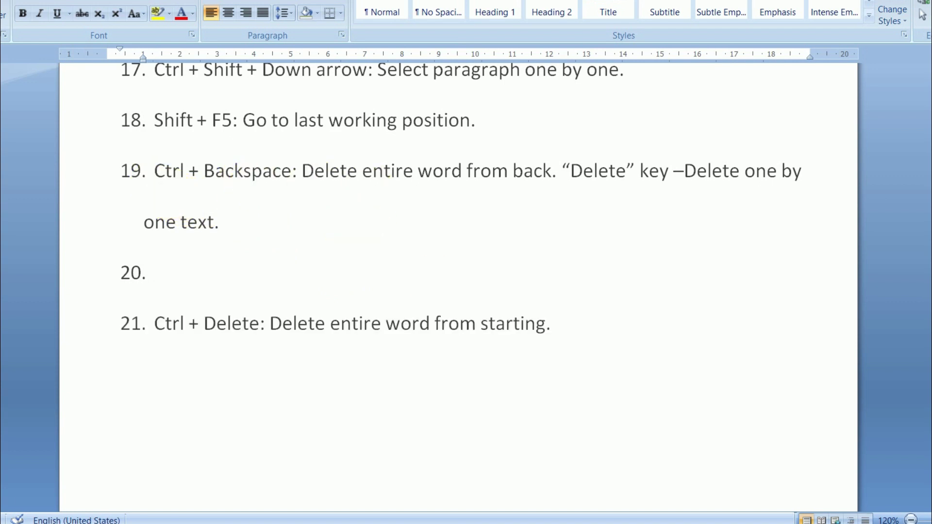
key("Return")
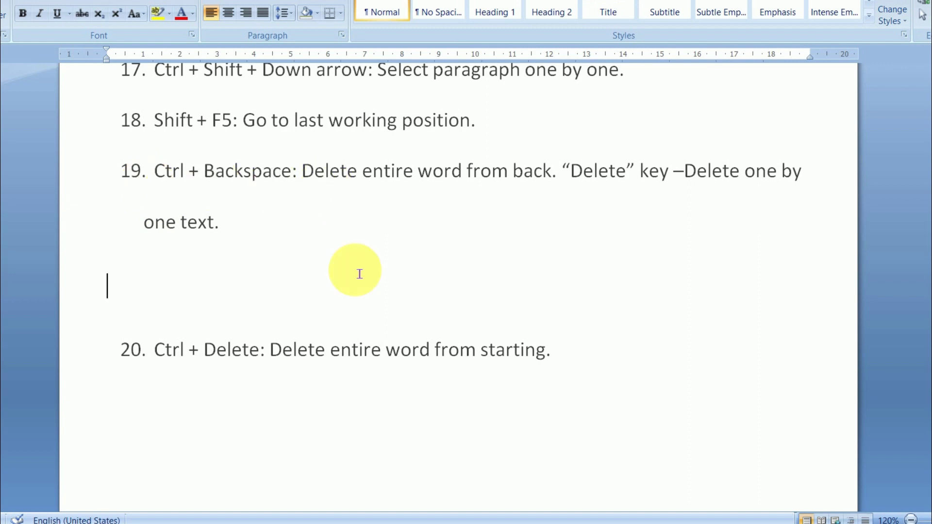
type("computer")
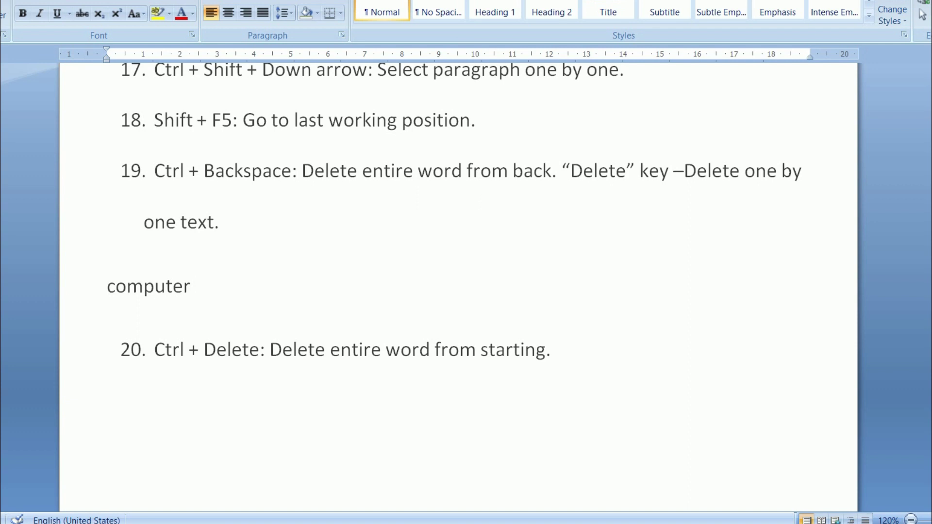
key("Return")
type("english")
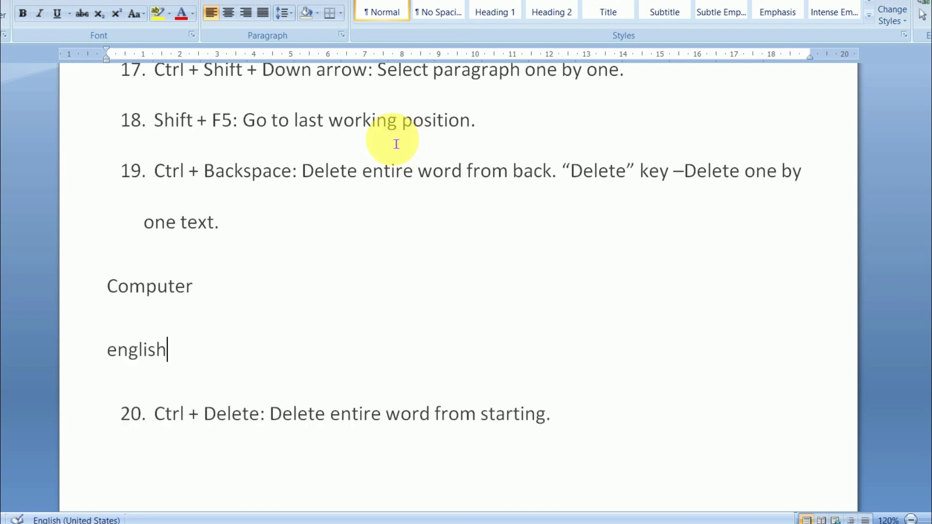
Delete Computer with Ctrl+Backspace, undo it, then erase it with Backspace and Ctrl+Backspace.
left_click(208, 305)
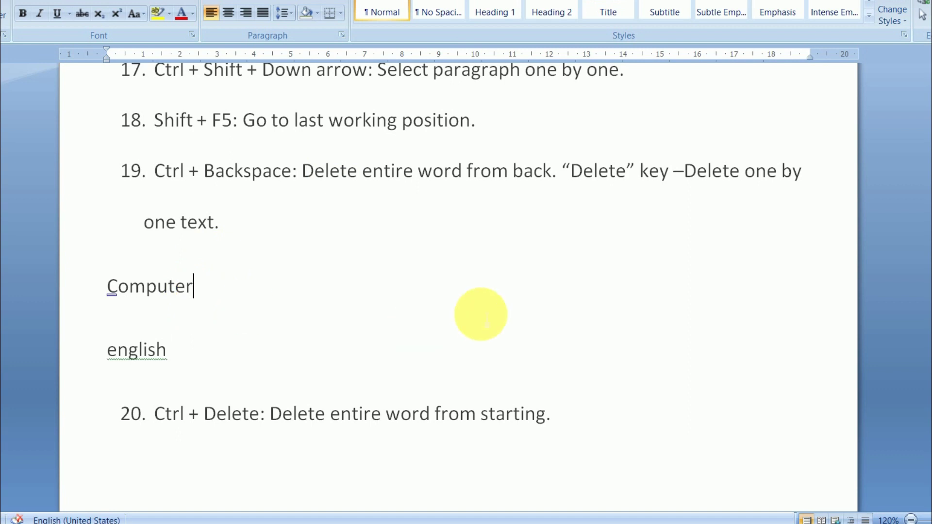
key("ctrl+BackSpace")
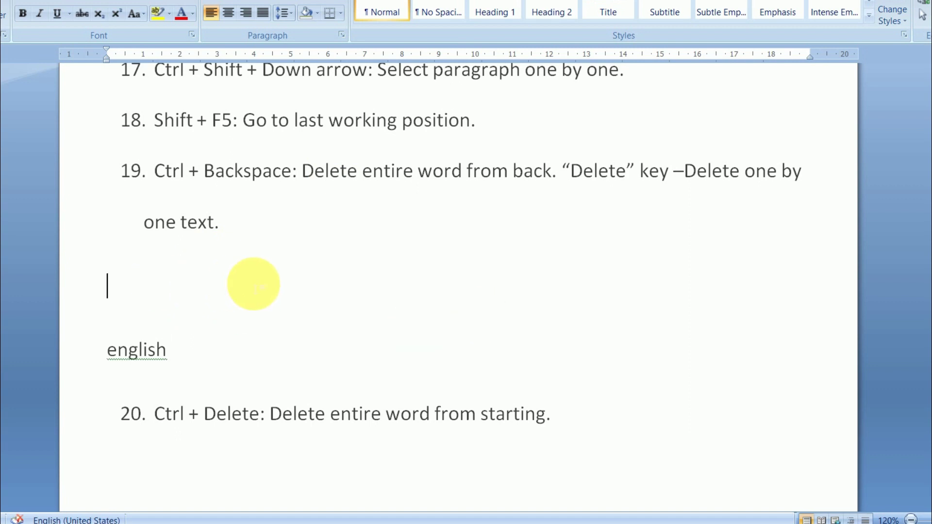
key("ctrl+z")
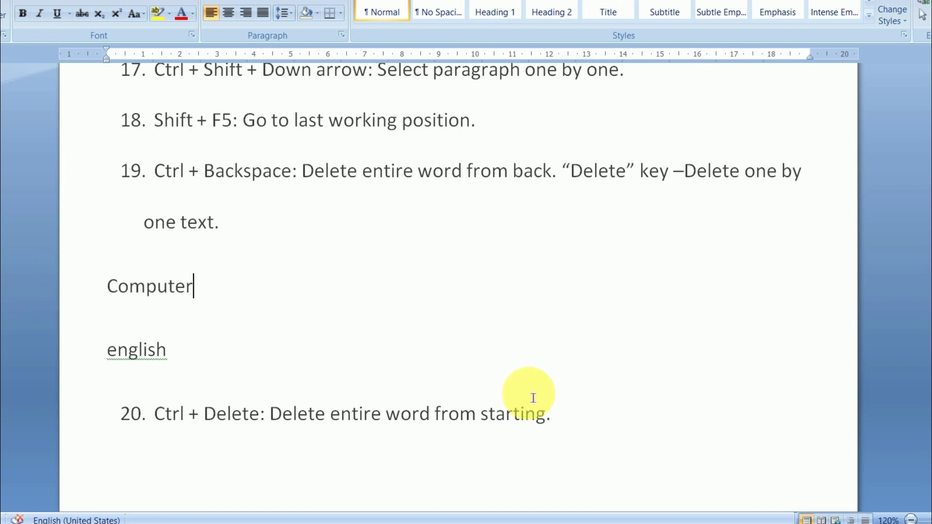
key("BackSpace")
key("BackSpace")
key("BackSpace")
key("BackSpace")
key("BackSpace")
key("BackSpace")
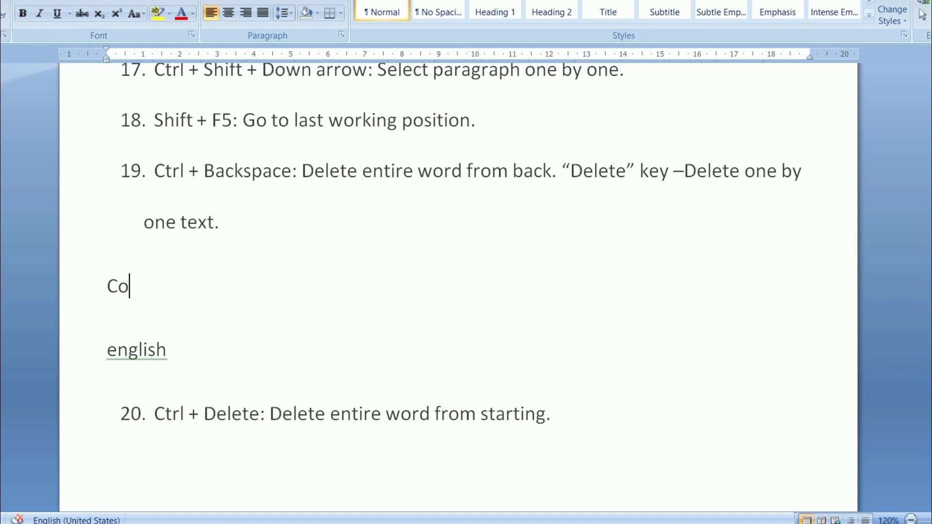
key("ctrl+BackSpace")
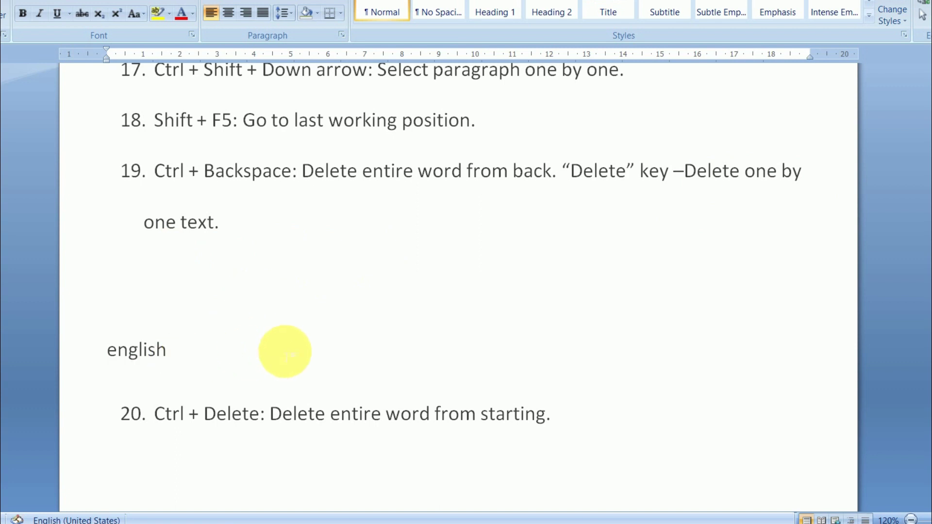
scroll(293, 360, "down", 2)
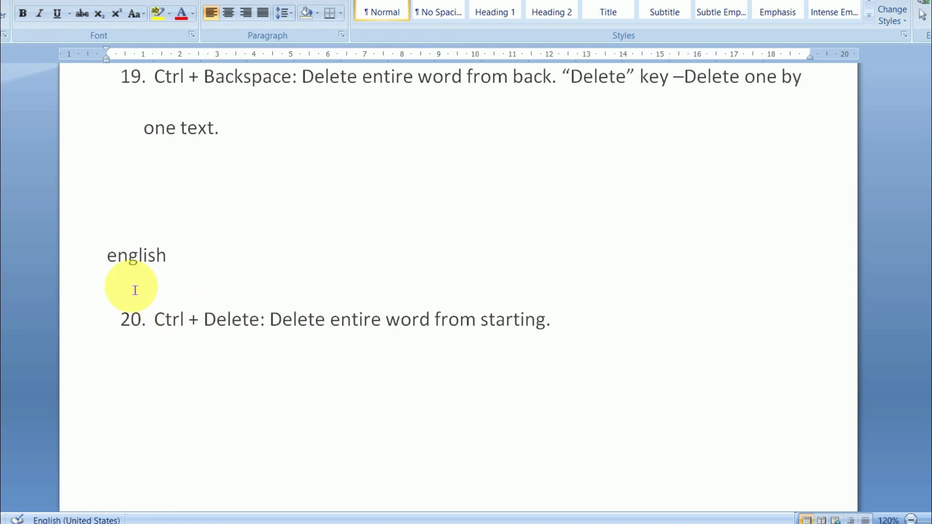
Erase 'english' from its start: two letters with Delete, the rest with Ctrl+Delete.
key("Home")
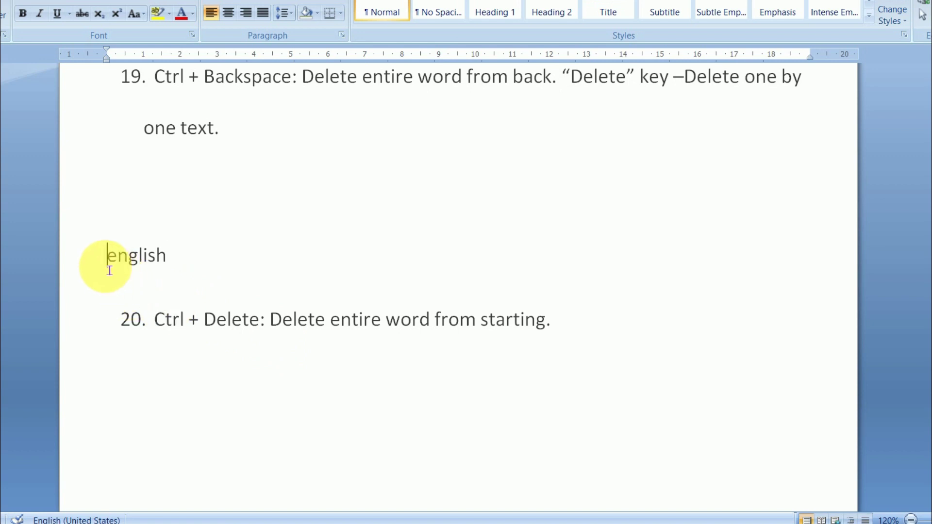
key("Delete")
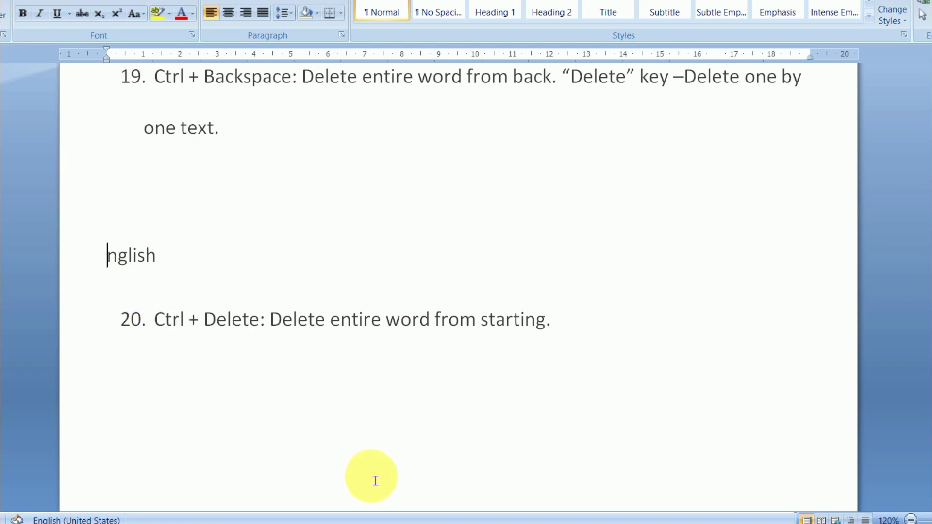
key("Delete")
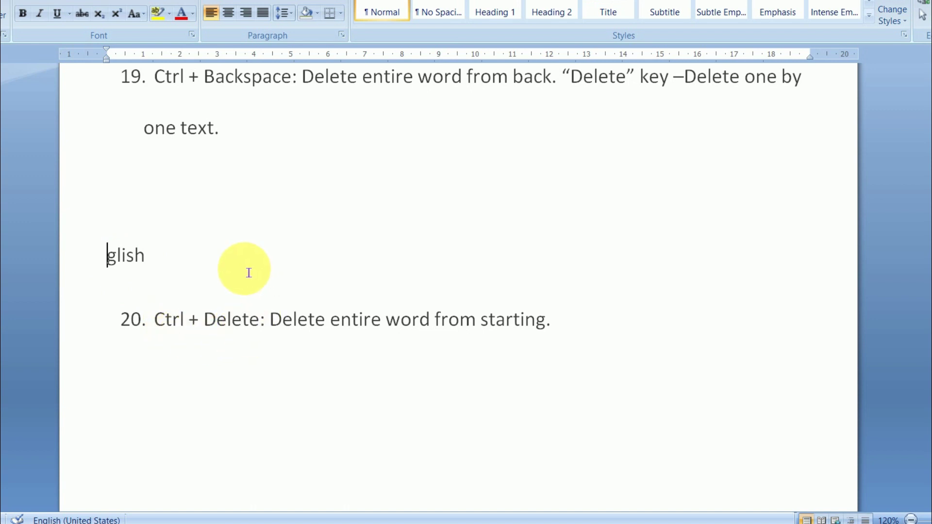
key("ctrl+Delete")
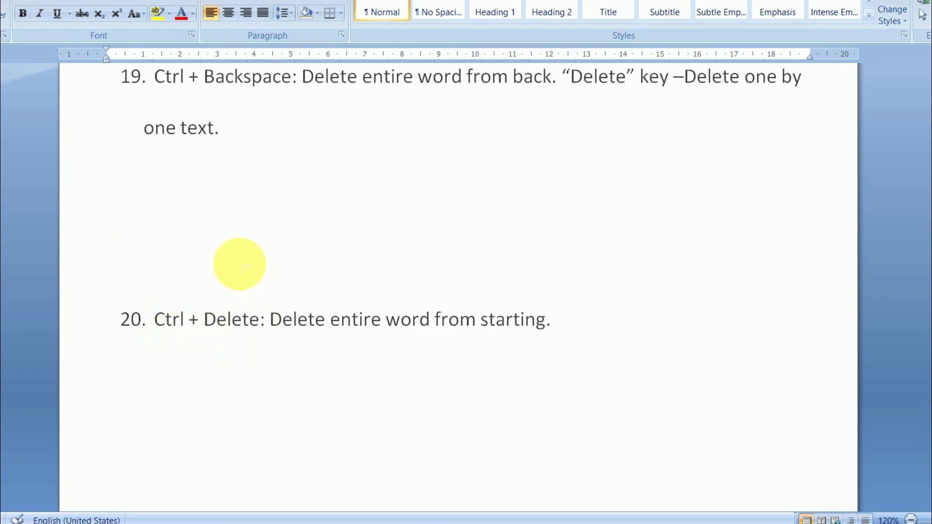